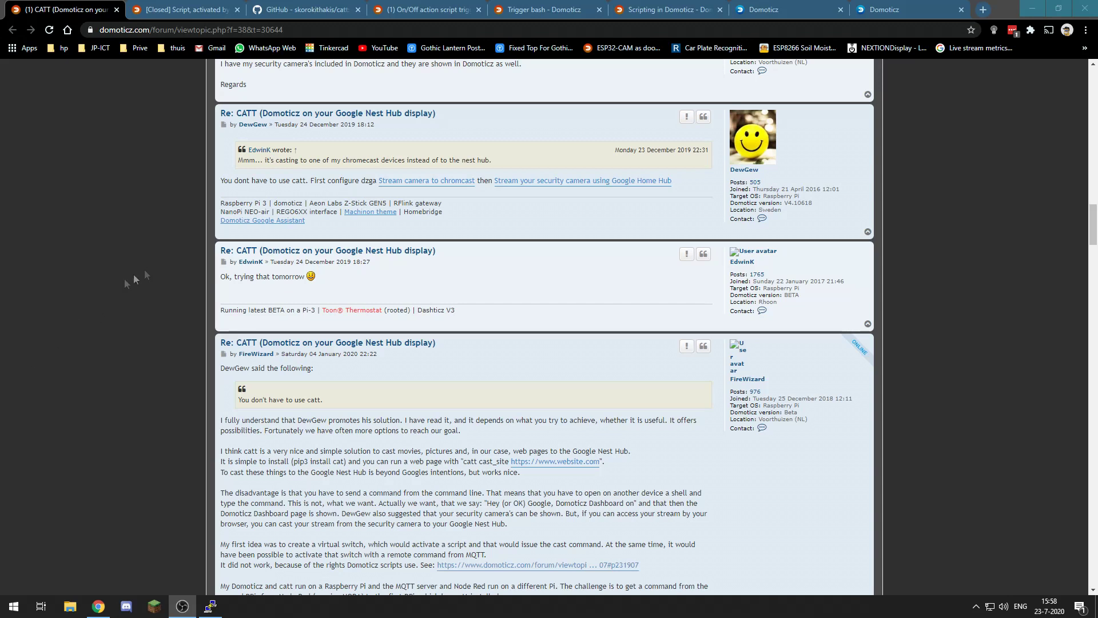
# - Scroll the GitHub catt README up to the 'pip3 install catt' line, then bring up the Raspberry Pi terminal
pyautogui.click(303, 10)
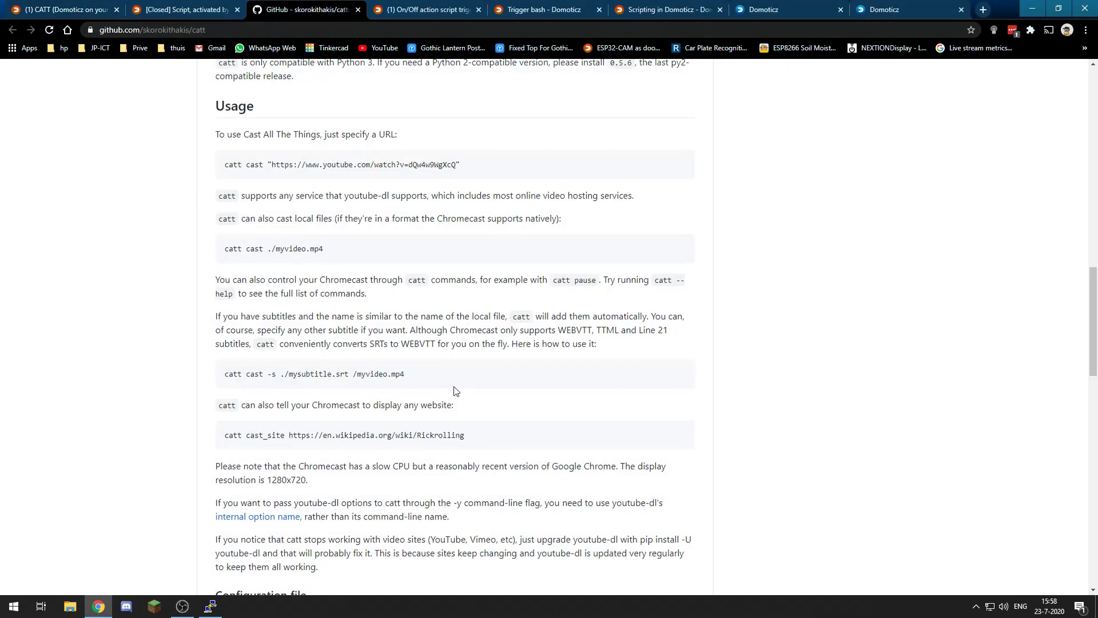
pyautogui.scroll(5, 455, 389)
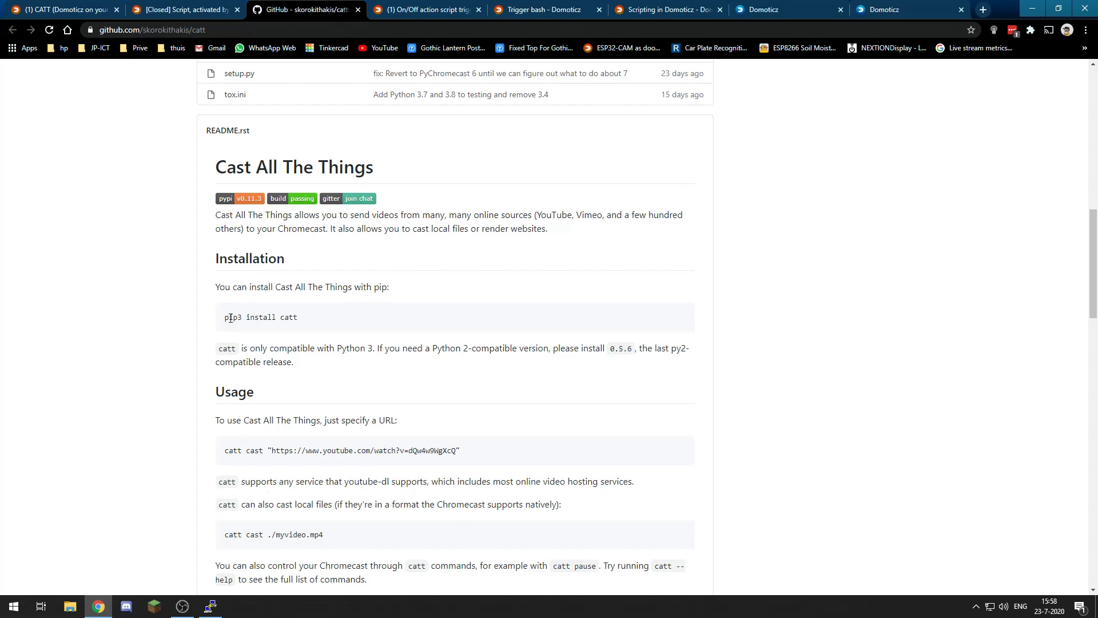
pyautogui.moveTo(312, 320); pyautogui.dragTo(213, 320)
pyautogui.click(304, 325)
pyautogui.hotkey('alt', 'Tab')
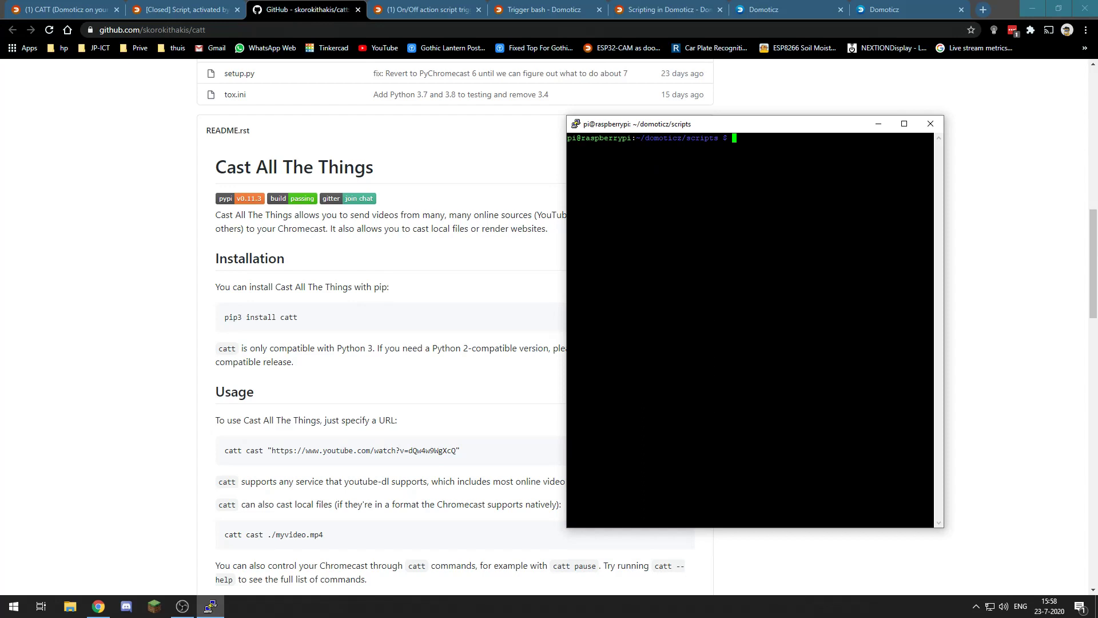
# - Draft and erase a 'sudo pip3 install catt' command, then list the current folder's files
pyautogui.write('sudo pip3 install catt')
pyautogui.press('BackSpace')
pyautogui.press('BackSpace')
pyautogui.press('BackSpace')
pyautogui.press('BackSpace')
pyautogui.press('BackSpace')
pyautogui.press('BackSpace')
pyautogui.press('BackSpace')
pyautogui.press('BackSpace')
pyautogui.press('BackSpace')
pyautogui.press('BackSpace')
pyautogui.press('BackSpace')
pyautogui.press('BackSpace')
pyautogui.press('BackSpace')
pyautogui.press('BackSpace')
pyautogui.press('BackSpace')
pyautogui.press('BackSpace')
pyautogui.press('BackSpace')
pyautogui.press('BackSpace')
pyautogui.press('BackSpace')
pyautogui.press('BackSpace')
pyautogui.moveTo(659, 125); pyautogui.dragTo(721, 124)
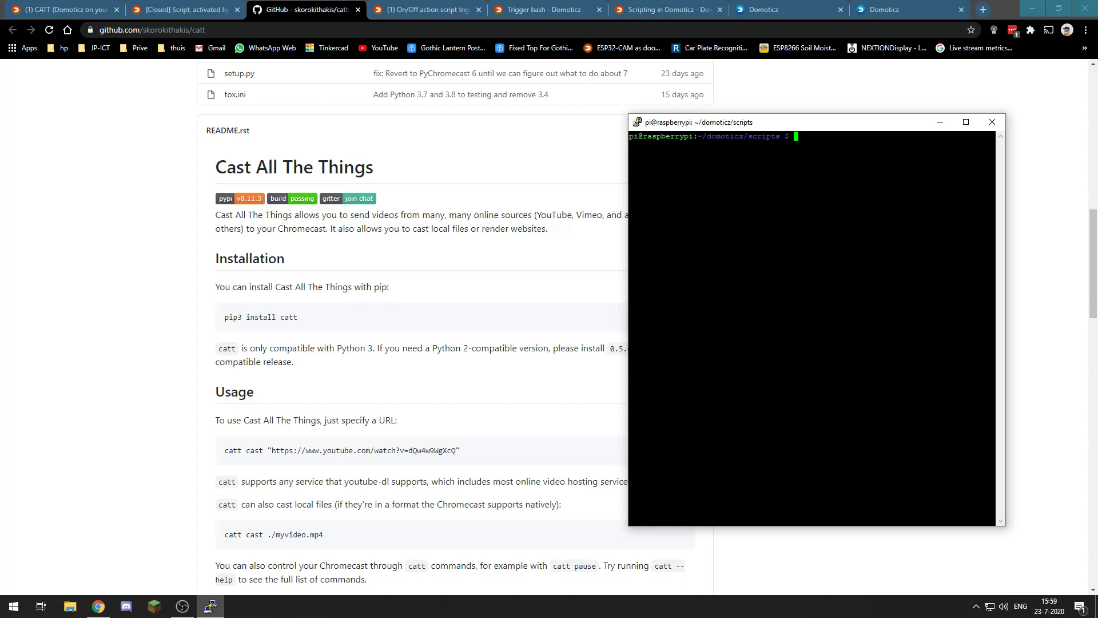
pyautogui.write('ls')
pyautogui.press('Return')
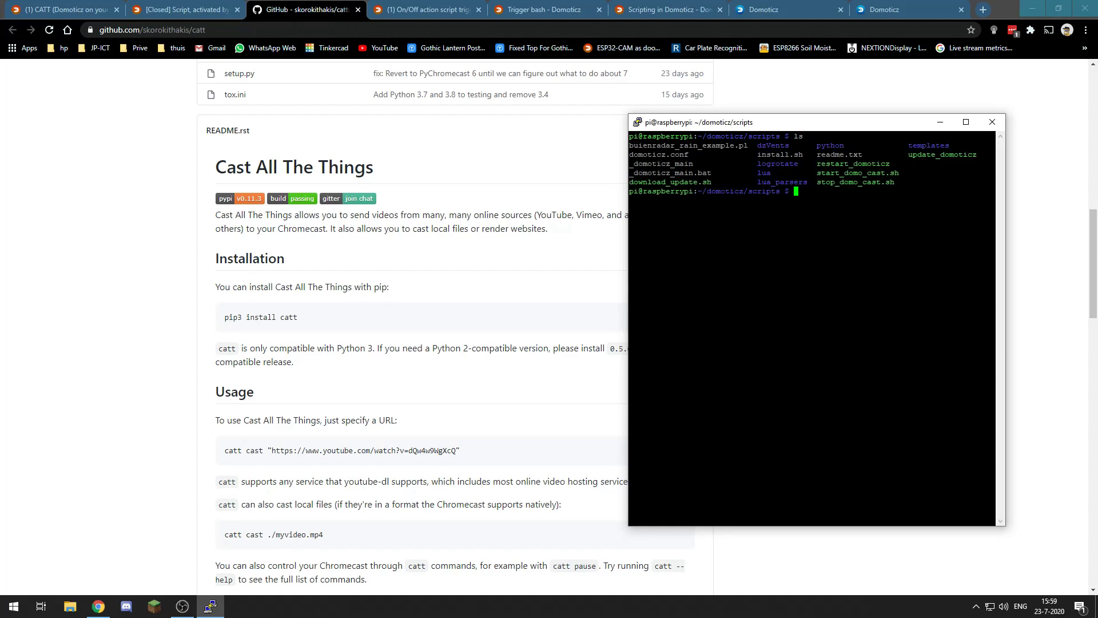
# - Change into /home/pi/domoticz/scripts/, list it, and open start_domo_cast.sh in nano
pyautogui.write('cd /home?')
pyautogui.press('BackSpace')
pyautogui.write('/pi/domoticz/scripts/')
pyautogui.press('Return')
pyautogui.write('ls')
pyautogui.press('Return')
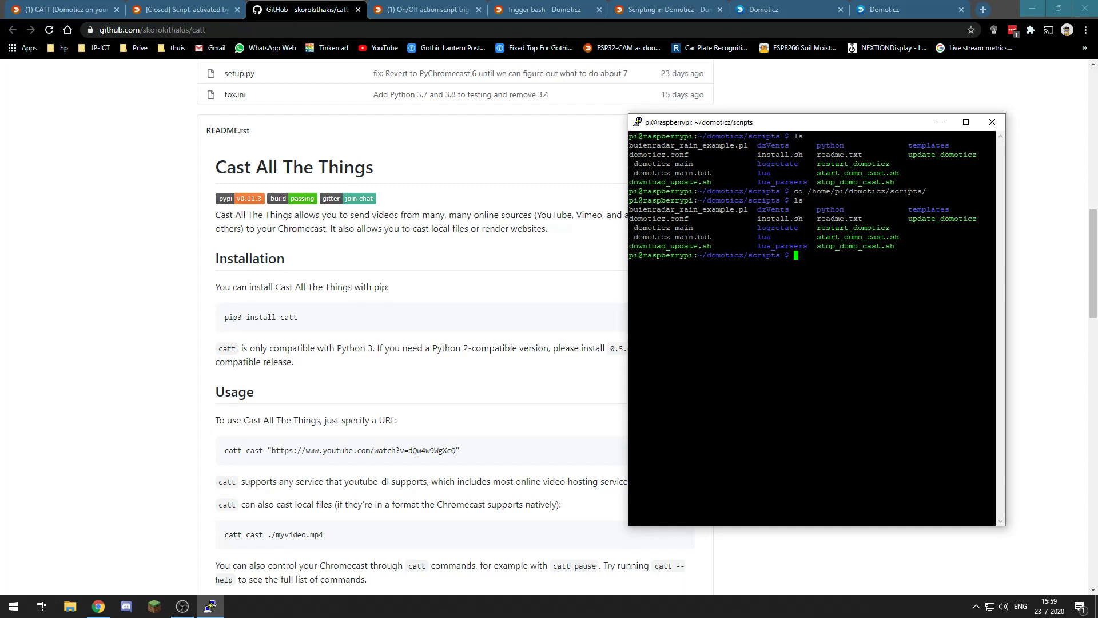
pyautogui.write('nano start_domo_cast.sh')
pyautogui.press('Return')
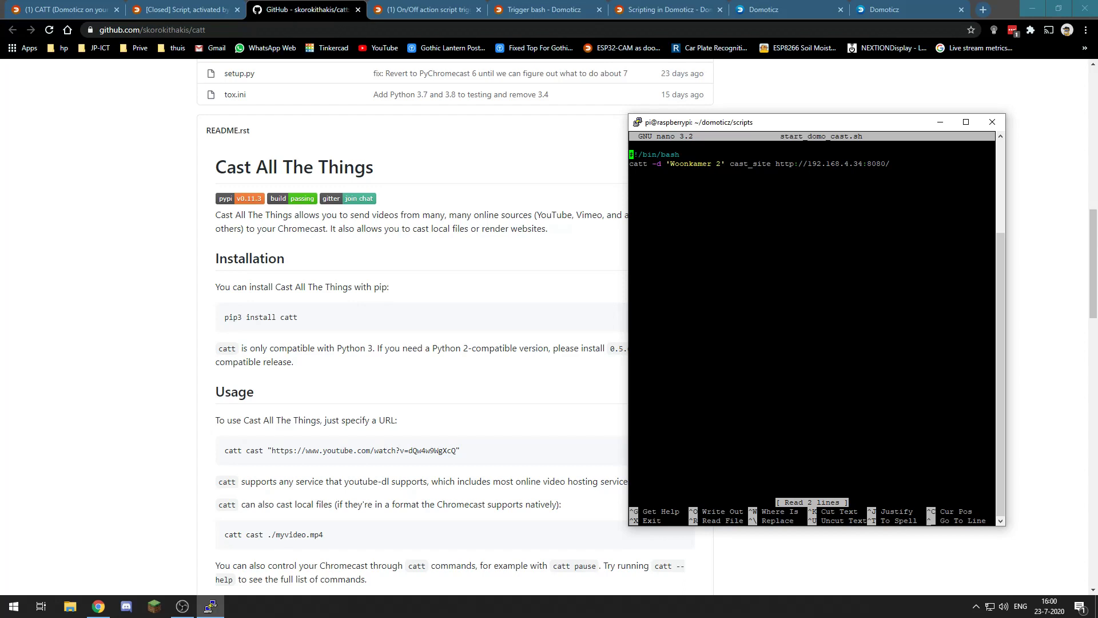
pyautogui.press('Down')
pyautogui.press('Right')
pyautogui.press('Up')
pyautogui.press('Right')
pyautogui.press('Right')
pyautogui.press('Right')
pyautogui.press('Right')
pyautogui.press('Right')
pyautogui.press('Right')
pyautogui.press('Right')
pyautogui.press('Right')
pyautogui.press('Right')
pyautogui.press('Right')
pyautogui.press('Right')
pyautogui.press('Right')
pyautogui.press('Right')
pyautogui.press('Right')
pyautogui.press('Right')
pyautogui.press('Right')
pyautogui.press('Right')
pyautogui.press('Right')
pyautogui.press('Right')
pyautogui.press('Right')
pyautogui.press('Right')
pyautogui.press('Right')
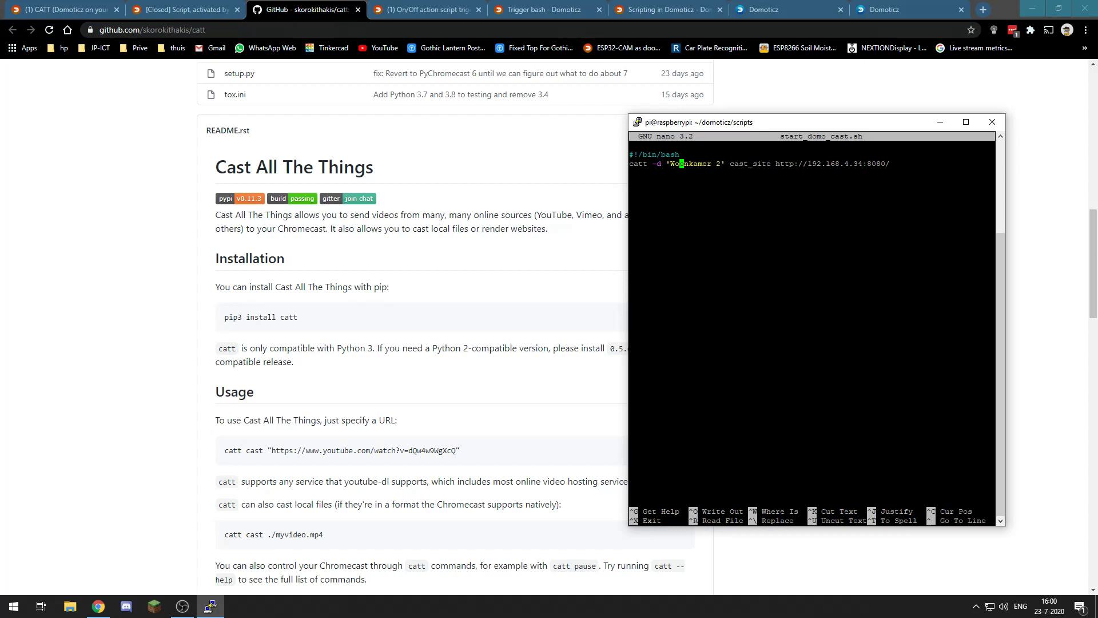
pyautogui.press('Right')
pyautogui.press('Right')
pyautogui.press('Right')
pyautogui.press('Right')
pyautogui.press('Right')
pyautogui.press('Right')
pyautogui.press('Right')
pyautogui.press('Right')
pyautogui.press('Right')
pyautogui.press('Right')
pyautogui.press('Right')
pyautogui.press('Right')
pyautogui.press('Right')
pyautogui.press('Right')
pyautogui.press('Right')
pyautogui.press('Right')
pyautogui.press('Right')
pyautogui.press('Right')
pyautogui.press('Right')
pyautogui.press('Right')
pyautogui.press('Right')
pyautogui.press('Right')
pyautogui.press('Right')
pyautogui.hotkey('ctrl', 'x')
pyautogui.write('y')
# - Back at the shell, open stop_domo_cast.sh in nano
pyautogui.press('Return')
pyautogui.press('Up')
pyautogui.press('Up')
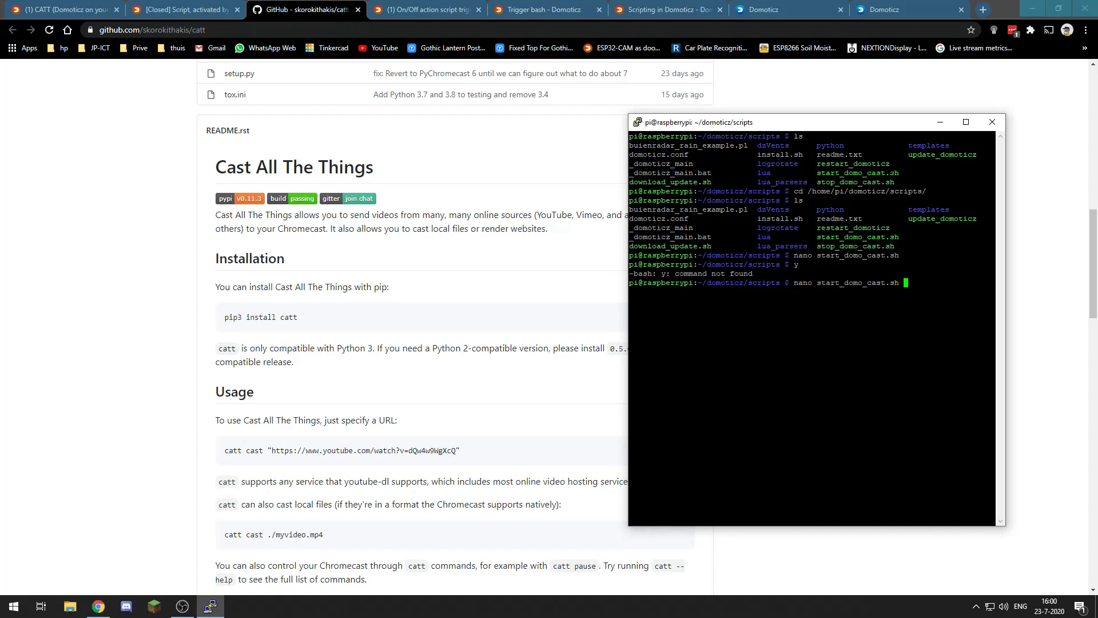
pyautogui.press('Down')
pyautogui.press('Down')
pyautogui.write('st')
pyautogui.press('BackSpace')
pyautogui.press('BackSpace')
pyautogui.write('nano stop_domo_cast.sh')
pyautogui.press('Return')
# - Check its catt stop line, exit nano without changes, and return to the browser
pyautogui.click(632, 173)
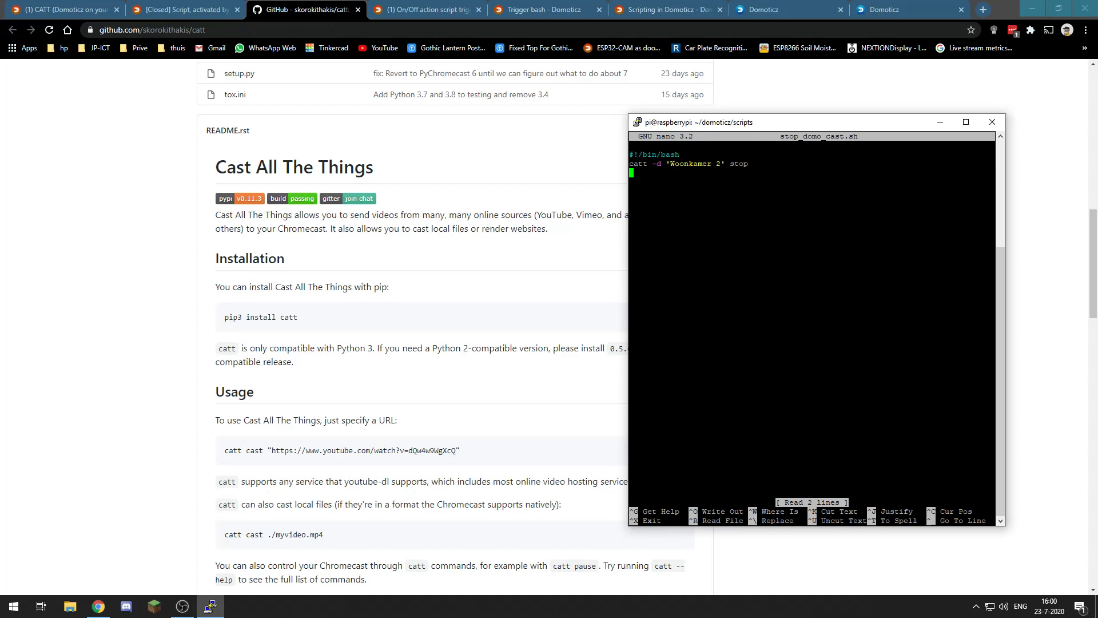
pyautogui.hotkey('ctrl', 'x')
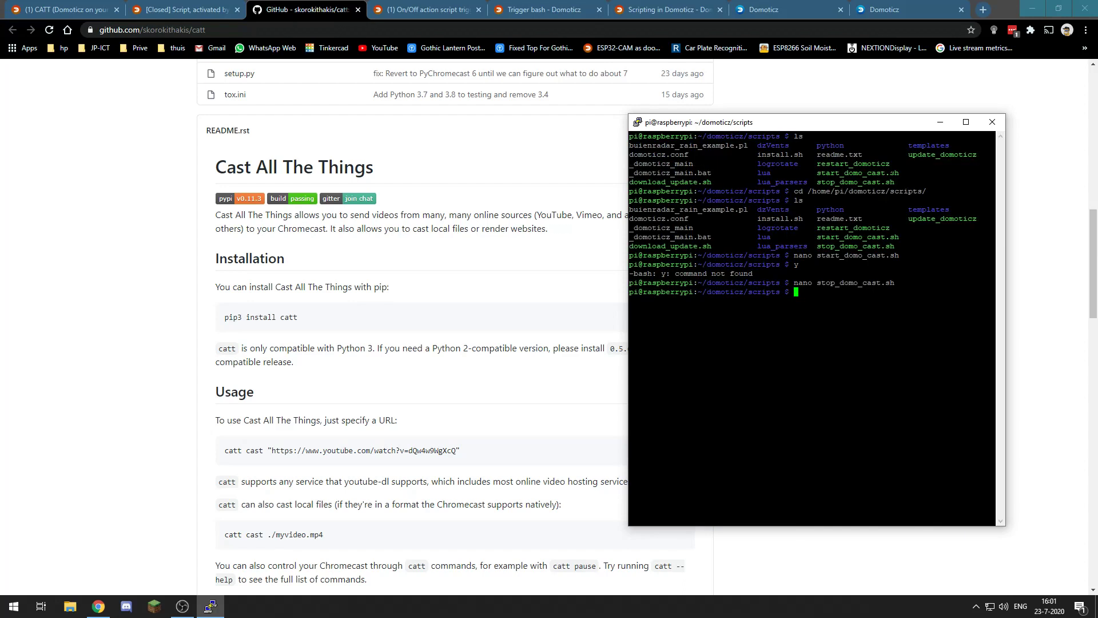
pyautogui.click(776, 10)
# - Check the Dummy hardware's virtual sensor dialog, then find the 'start stop domo cast' switch under Schakelaars
pyautogui.click(885, 8)
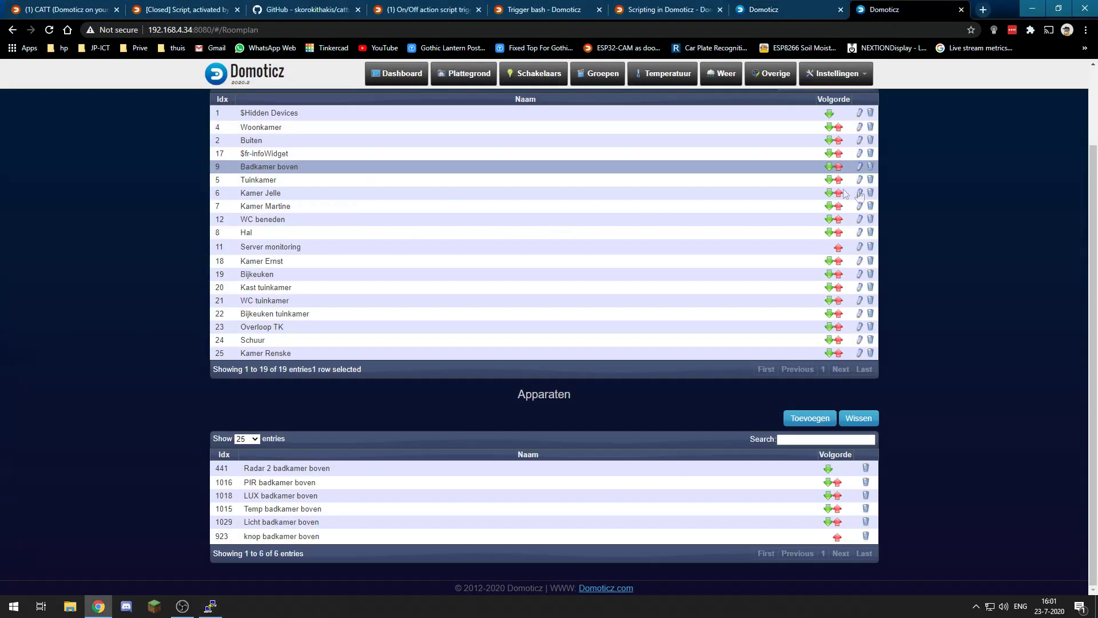
pyautogui.click(837, 74)
pyautogui.click(827, 103)
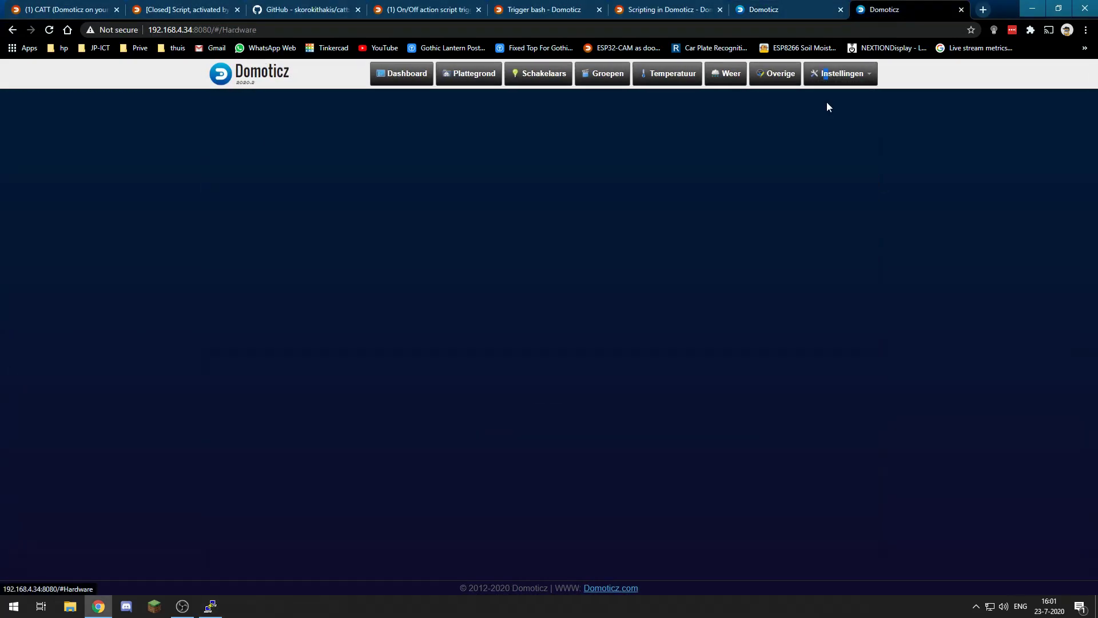
pyautogui.click(444, 434)
pyautogui.click(445, 437)
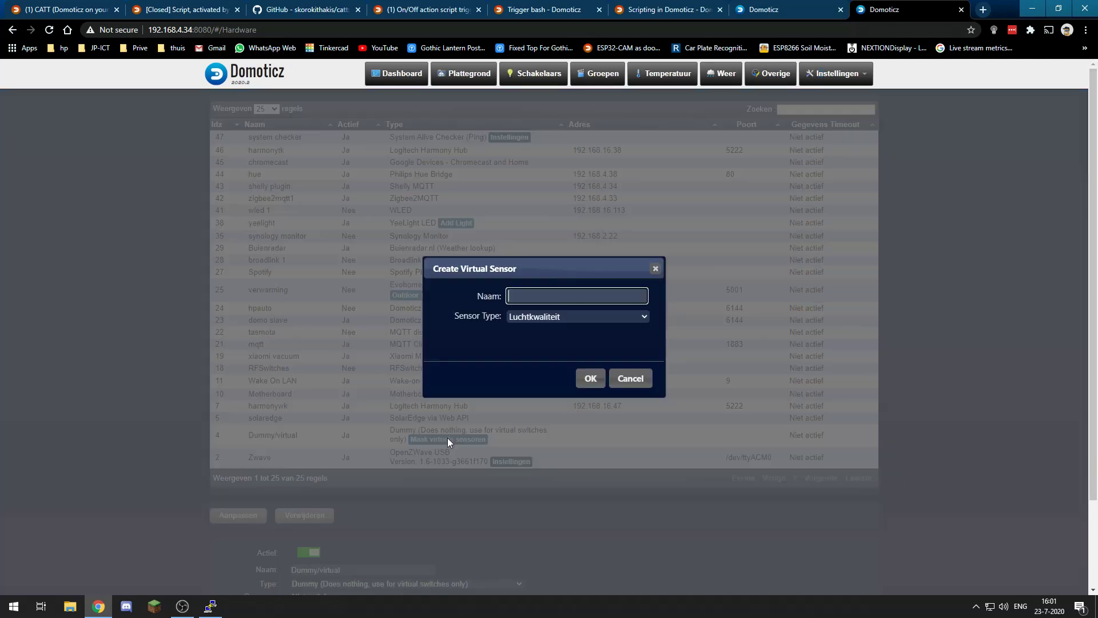
pyautogui.click(656, 260)
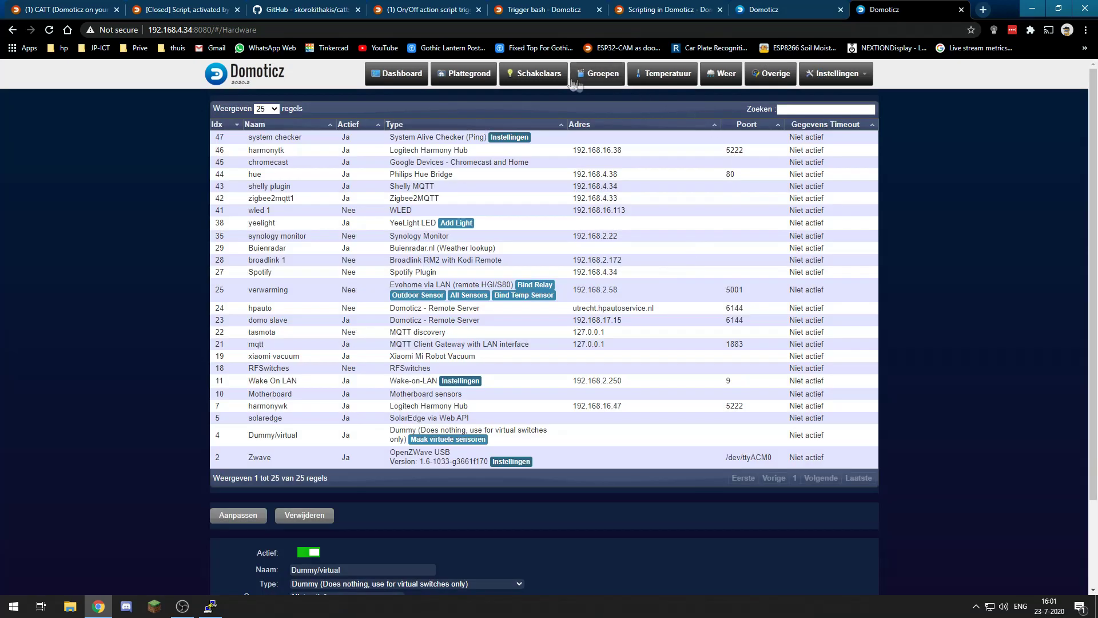
pyautogui.click(535, 73)
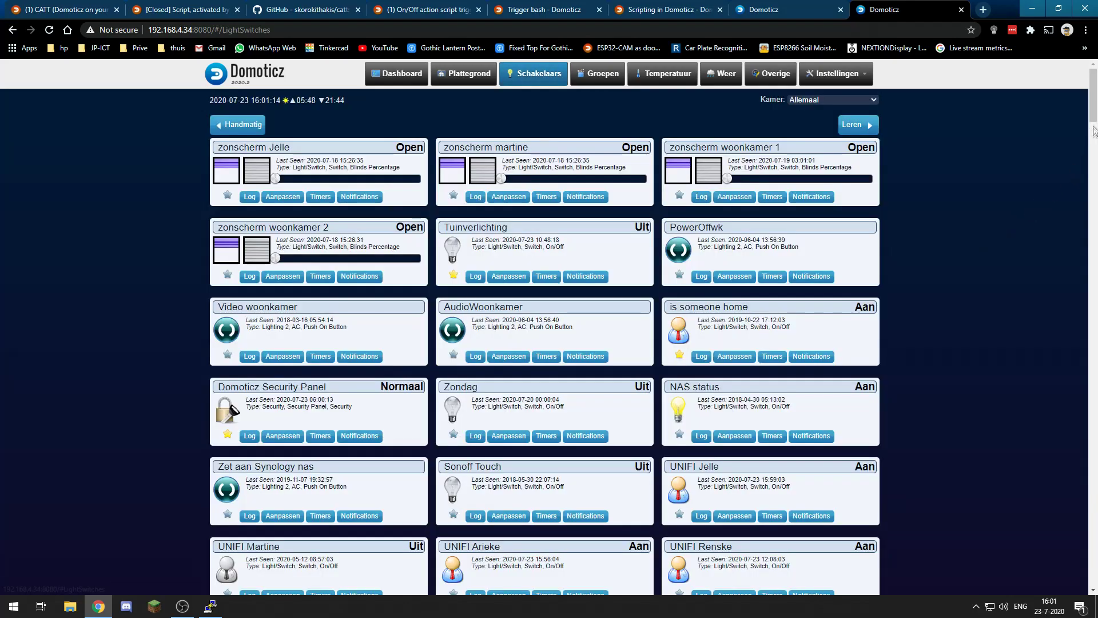
pyautogui.moveTo(1092, 114); pyautogui.dragTo(1092, 557)
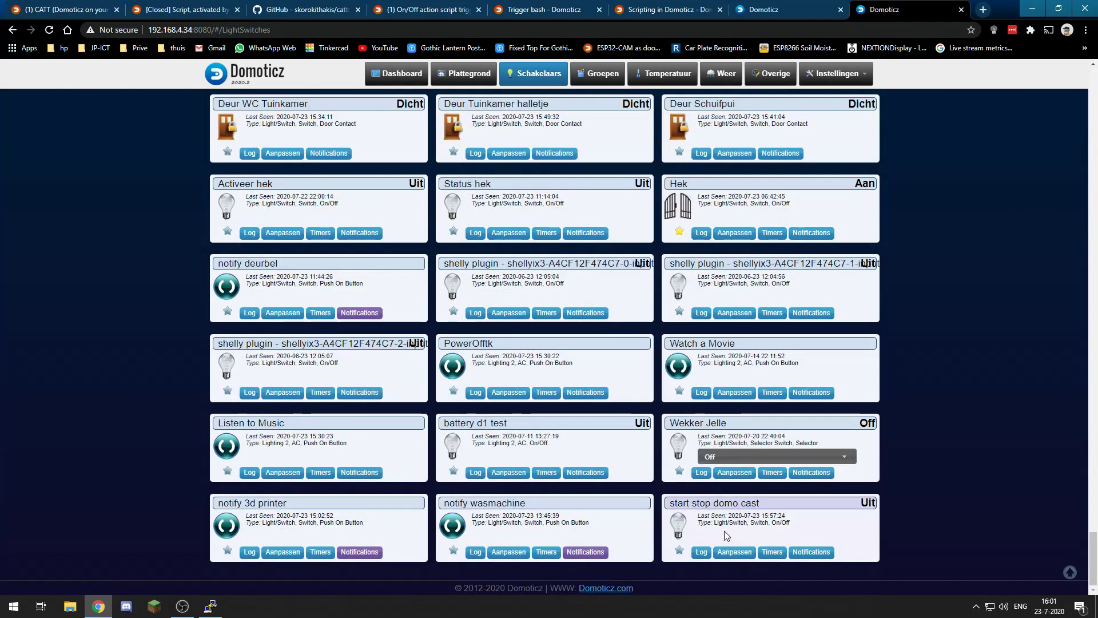
pyautogui.click(795, 12)
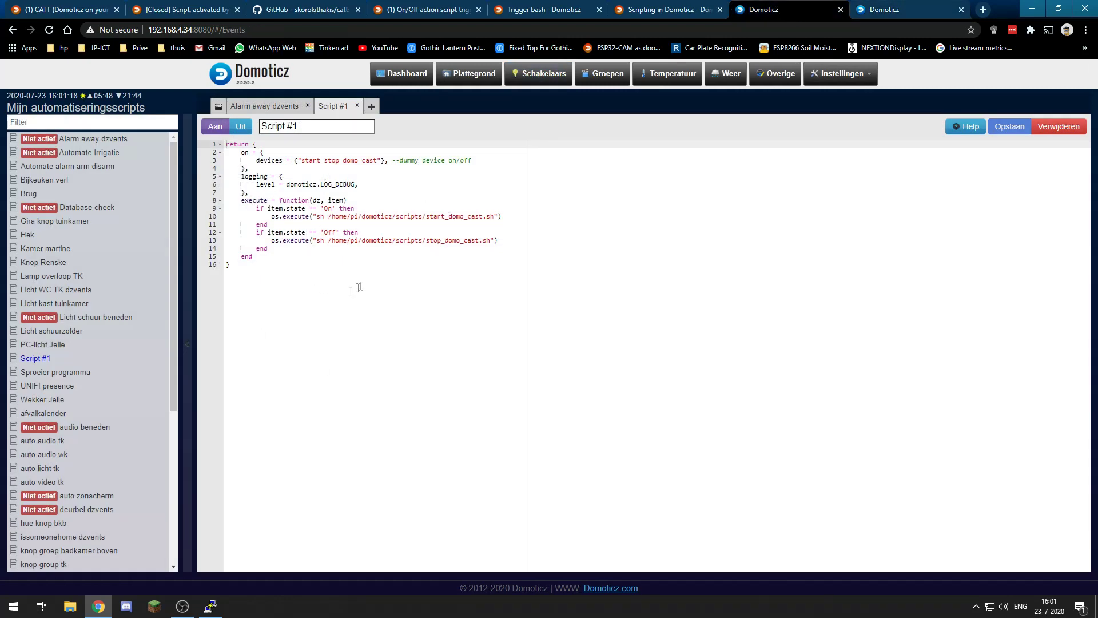
pyautogui.click(306, 288)
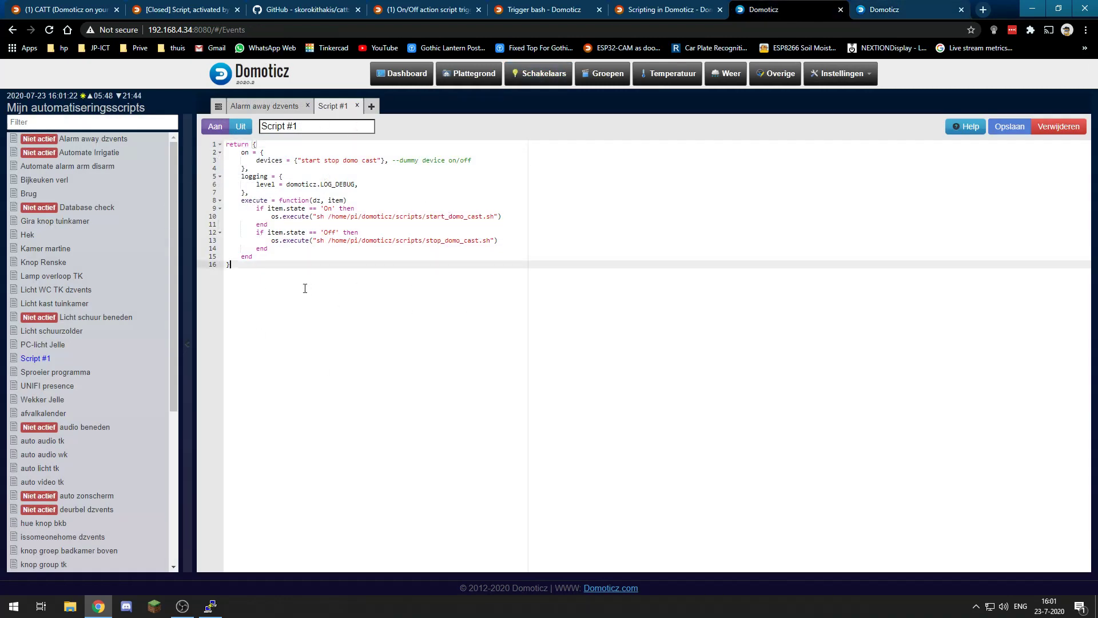
pyautogui.click(257, 152)
pyautogui.click(286, 160)
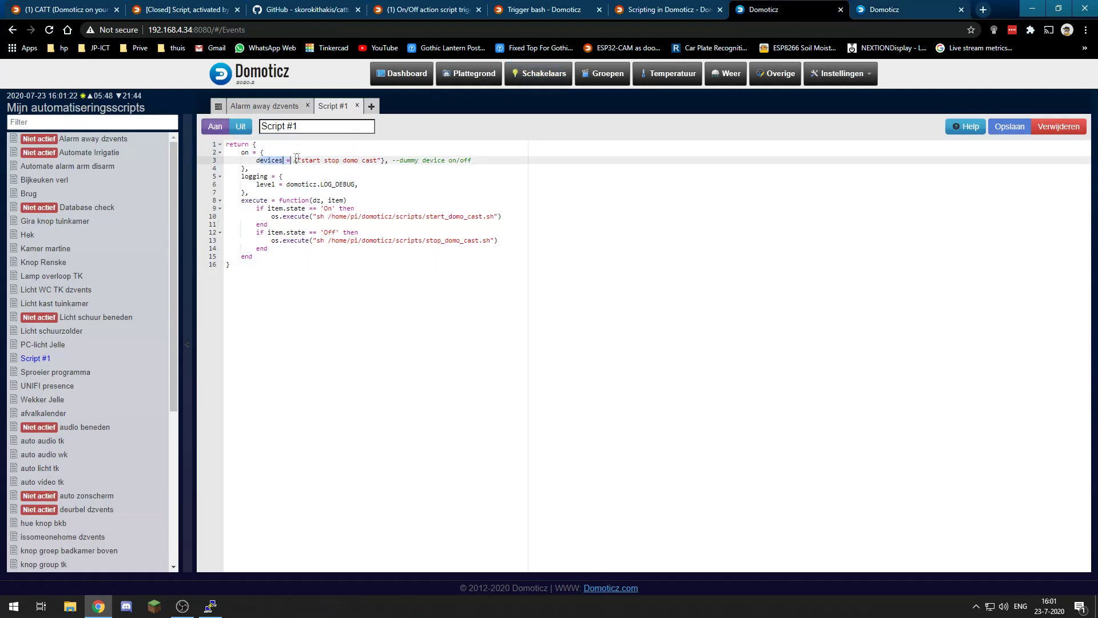
pyautogui.moveTo(301, 160); pyautogui.dragTo(377, 160)
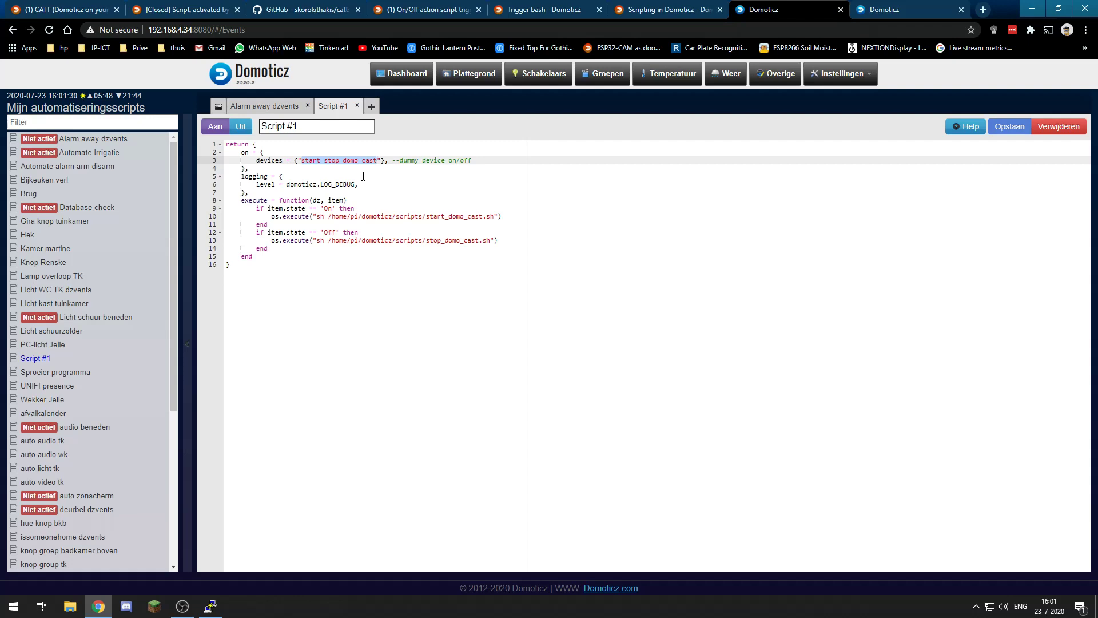
pyautogui.click(874, 17)
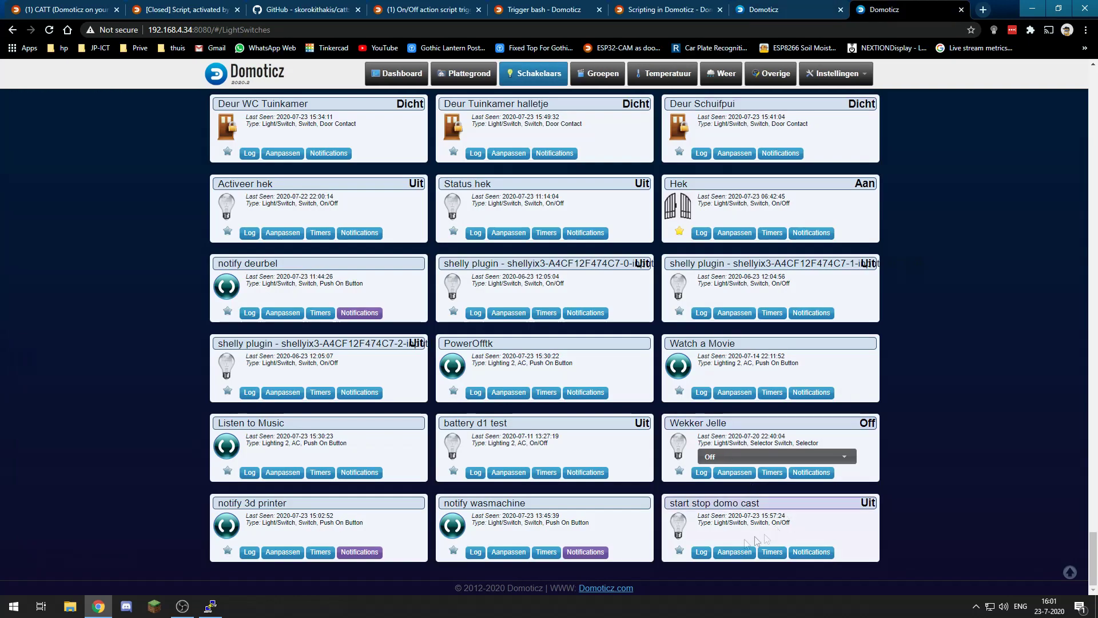
# - Open the 'start stop domo cast' device settings under Apparaten, then go back to dzVents Script #1
pyautogui.click(836, 73)
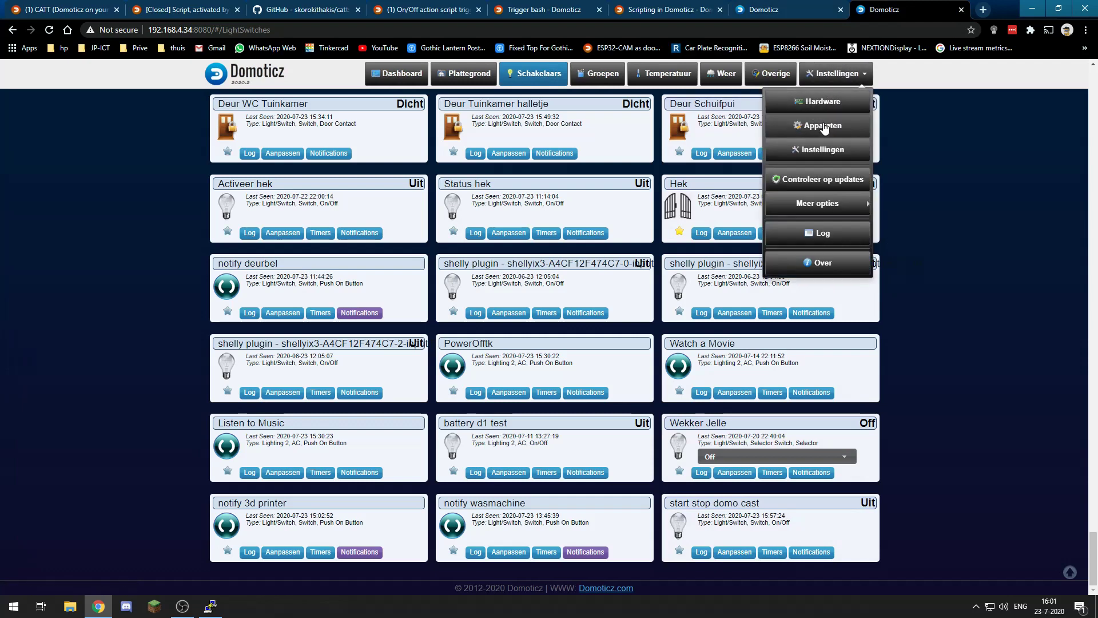
pyautogui.click(736, 553)
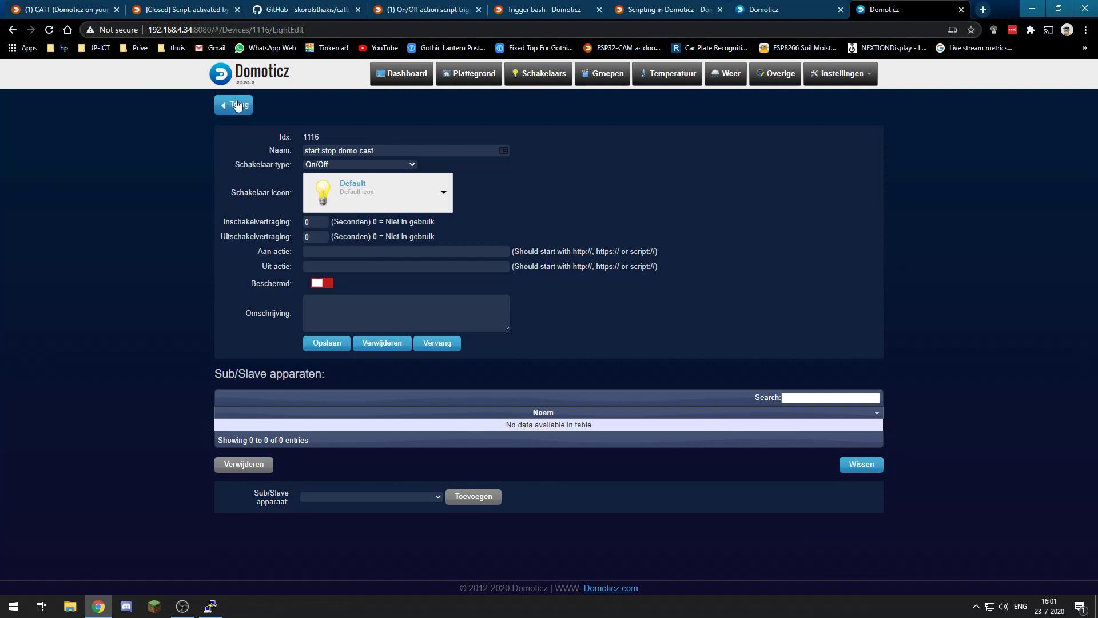
pyautogui.click(769, 9)
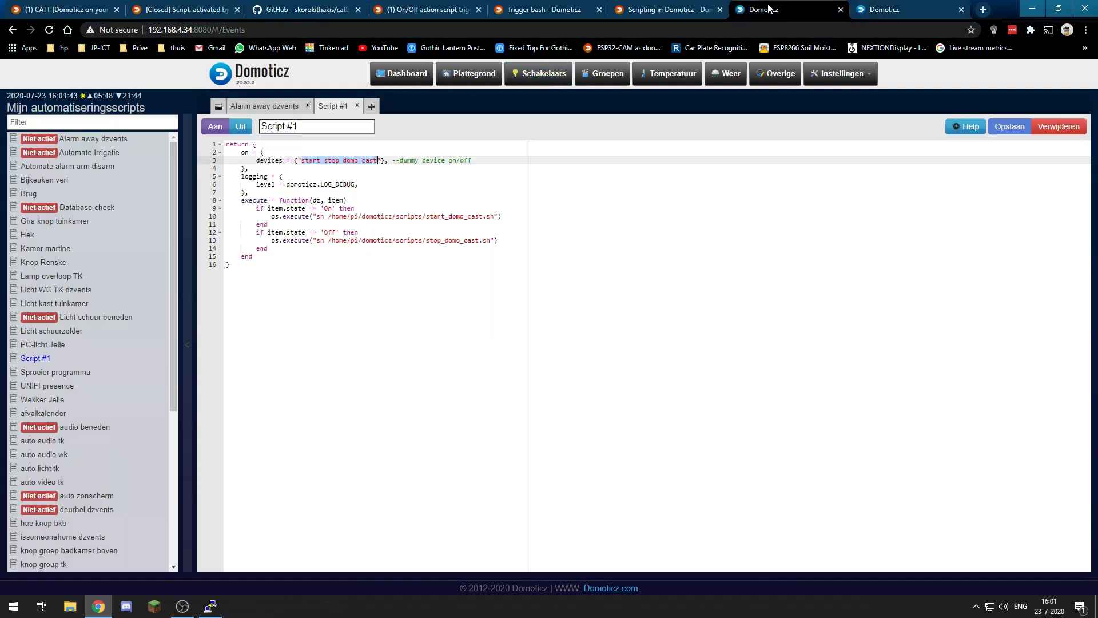
pyautogui.click(287, 218)
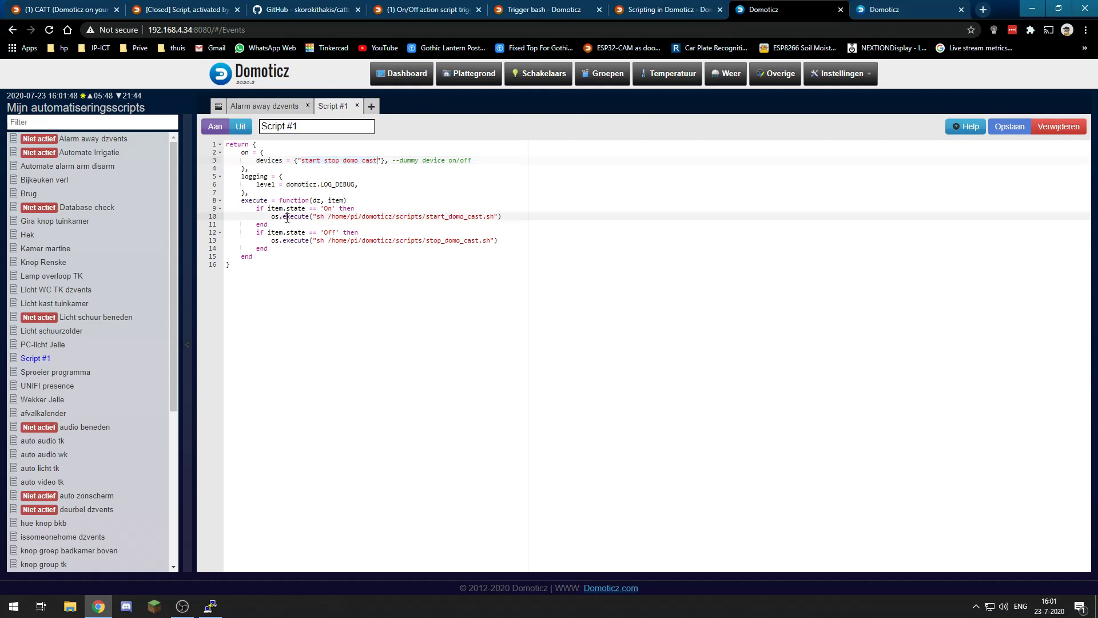
pyautogui.click(460, 217)
pyautogui.moveTo(318, 218); pyautogui.dragTo(502, 217)
pyautogui.click(502, 218)
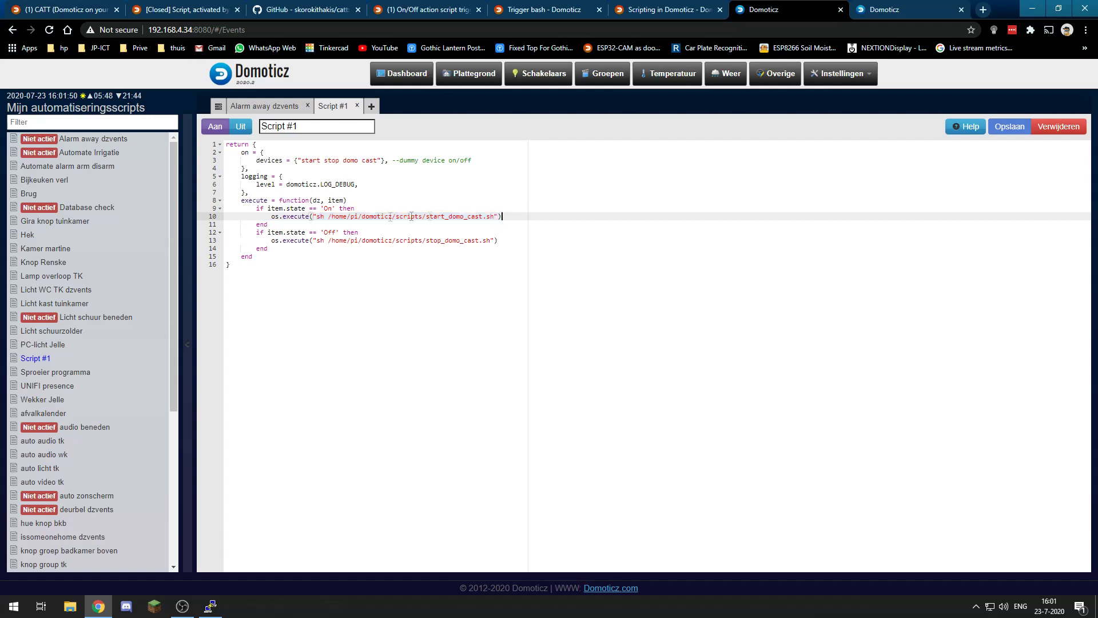
pyautogui.moveTo(319, 218); pyautogui.dragTo(456, 217)
pyautogui.click(469, 216)
pyautogui.moveTo(330, 217); pyautogui.dragTo(496, 215)
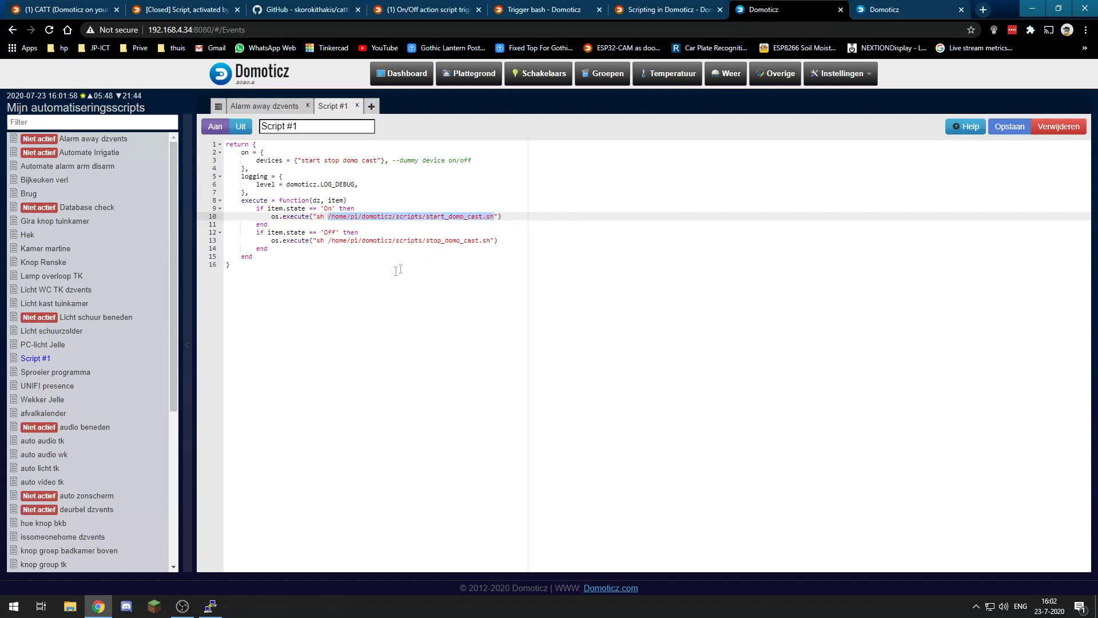
pyautogui.click(315, 240)
pyautogui.moveTo(319, 242); pyautogui.dragTo(324, 242)
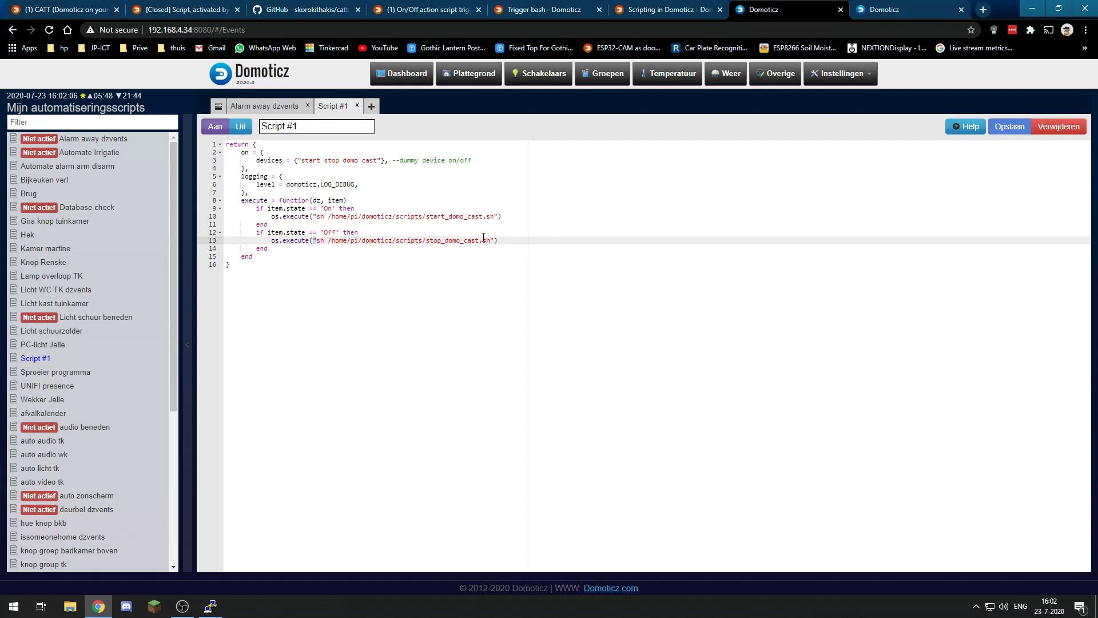
pyautogui.click(504, 257)
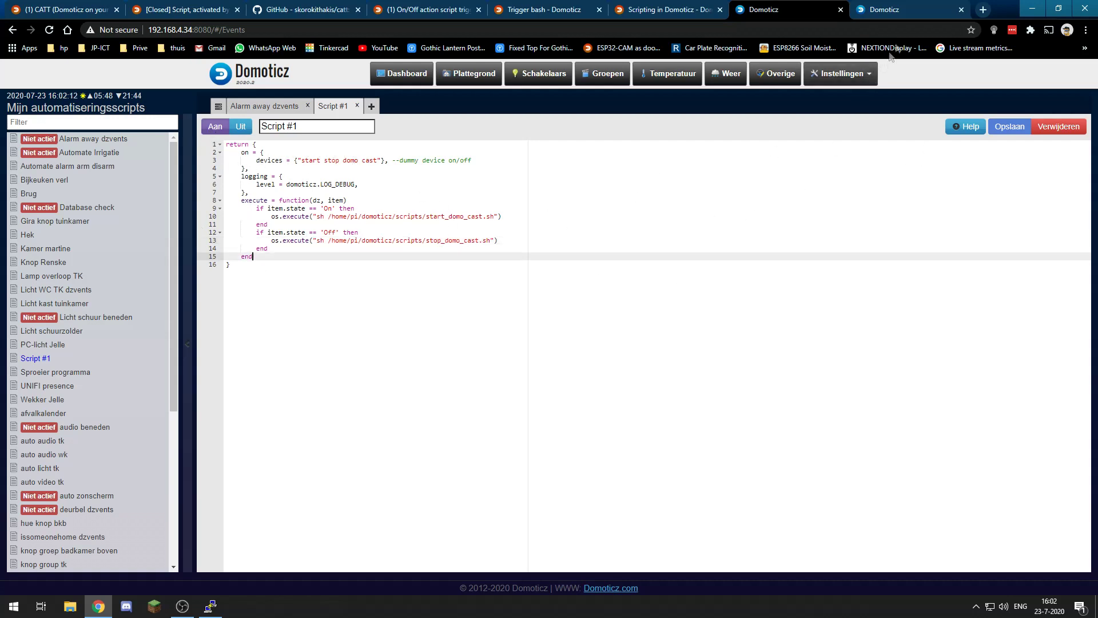
pyautogui.click(892, 9)
# - Play 20200723_155019.mp4 from the network share in VLC via File Explorer
pyautogui.scroll(-20, 847, 453)
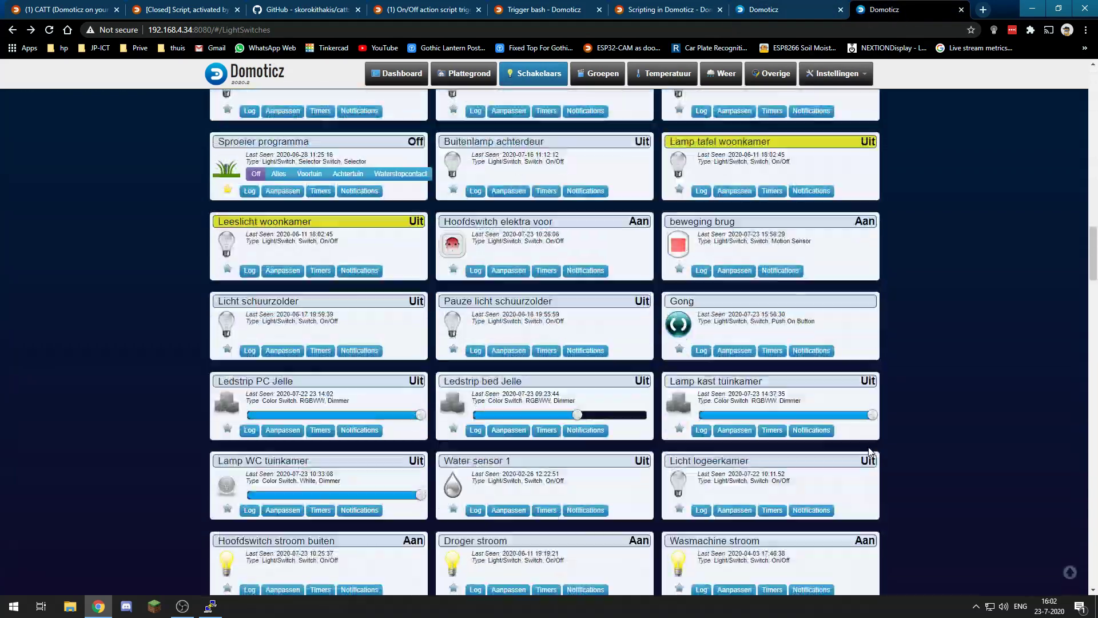
pyautogui.scroll(-10, 865, 451)
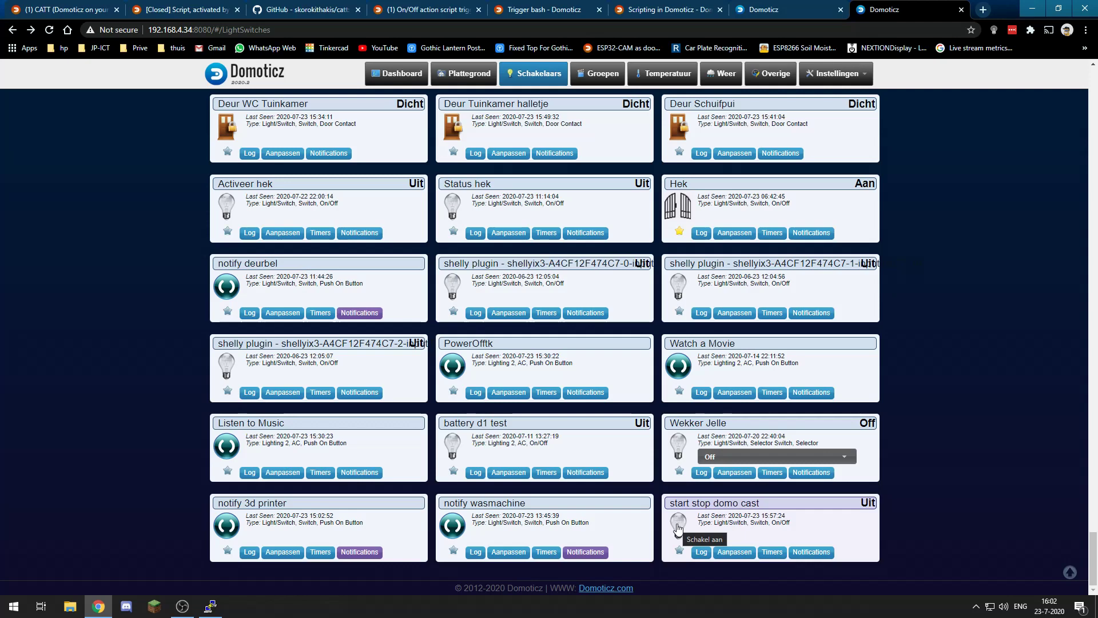
pyautogui.press('super+e')
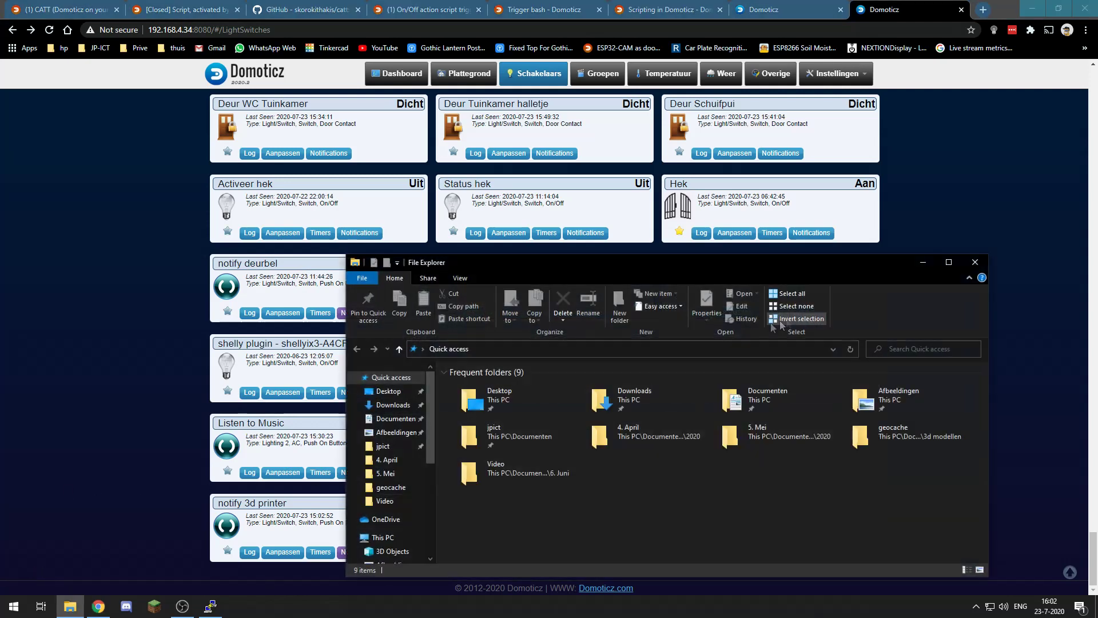
pyautogui.scroll(-5, 369, 492)
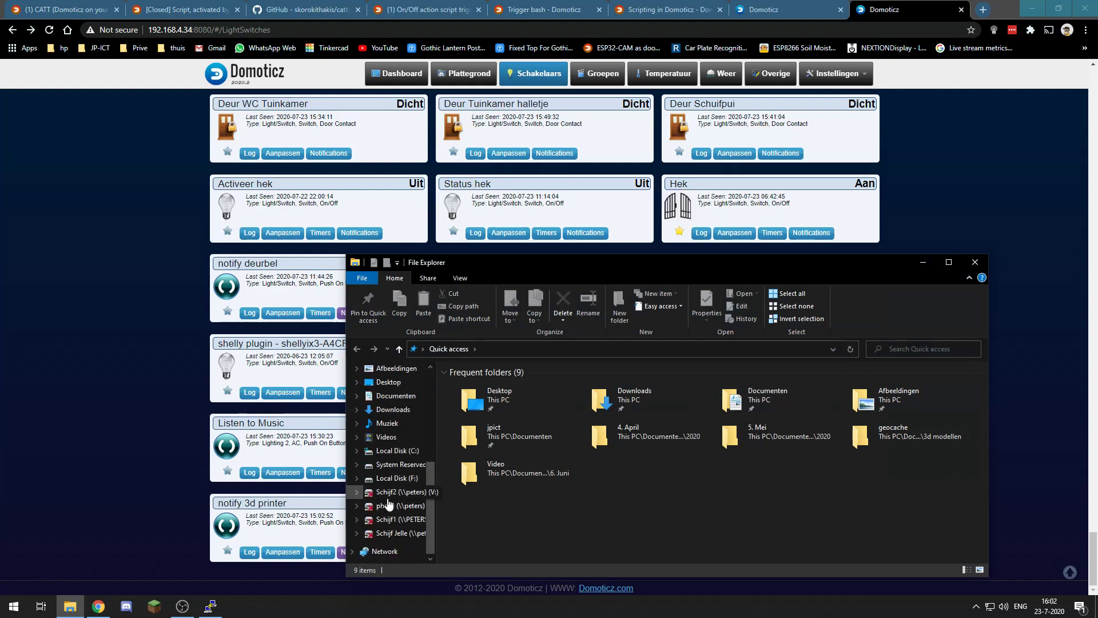
pyautogui.click(401, 533)
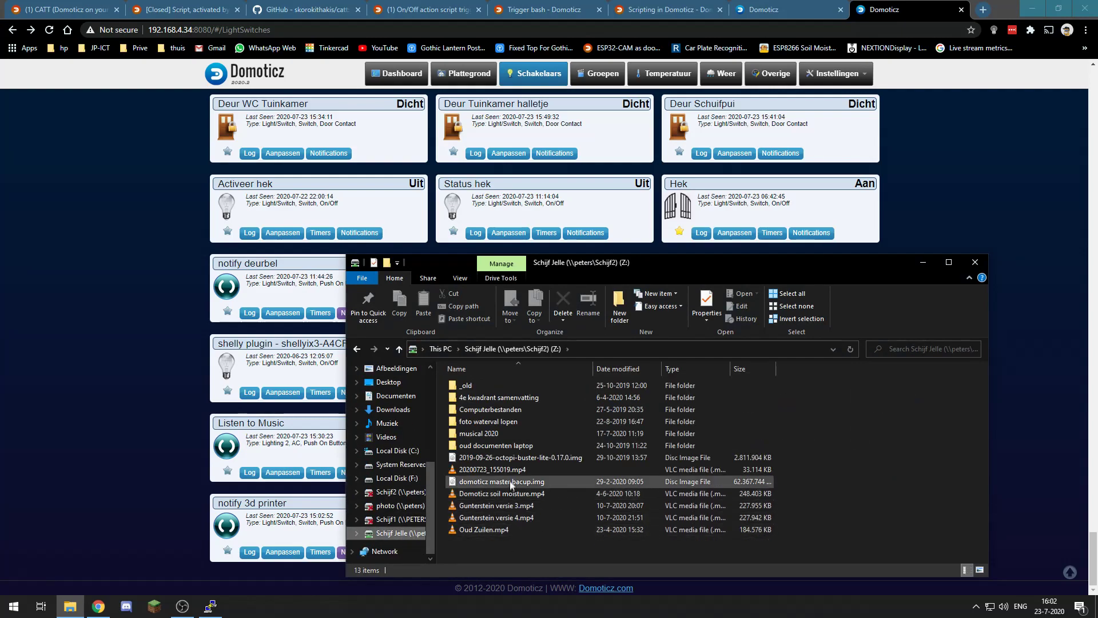
pyautogui.doubleClick(589, 467)
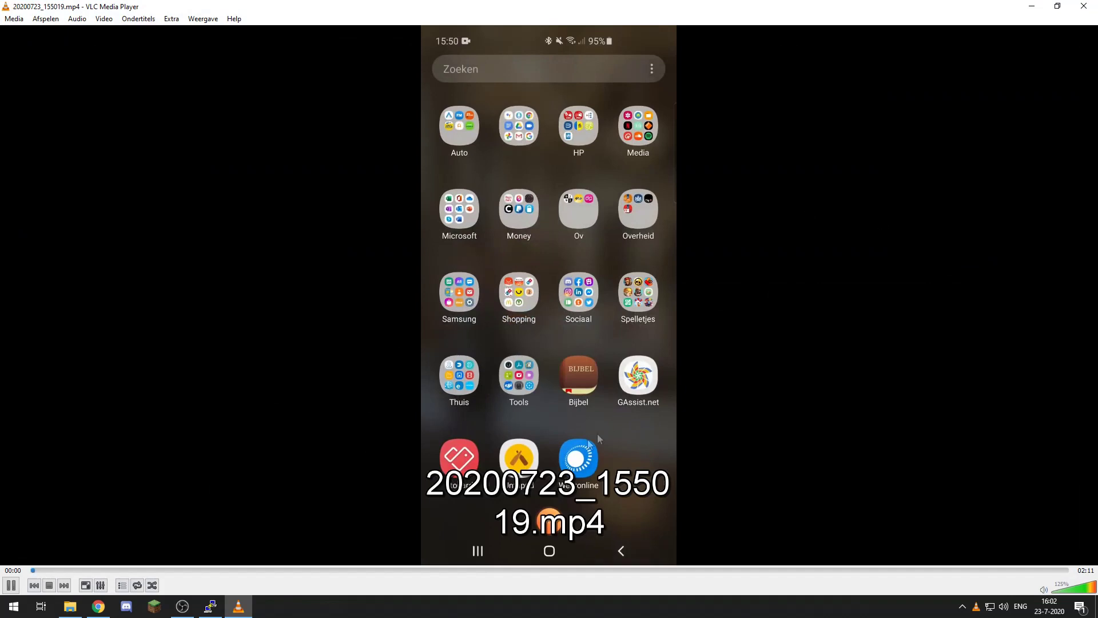
# - Pause the recording, lower volume to 11%, and seek through 00:07–00:16 to the Assistant screen
pyautogui.press('space')
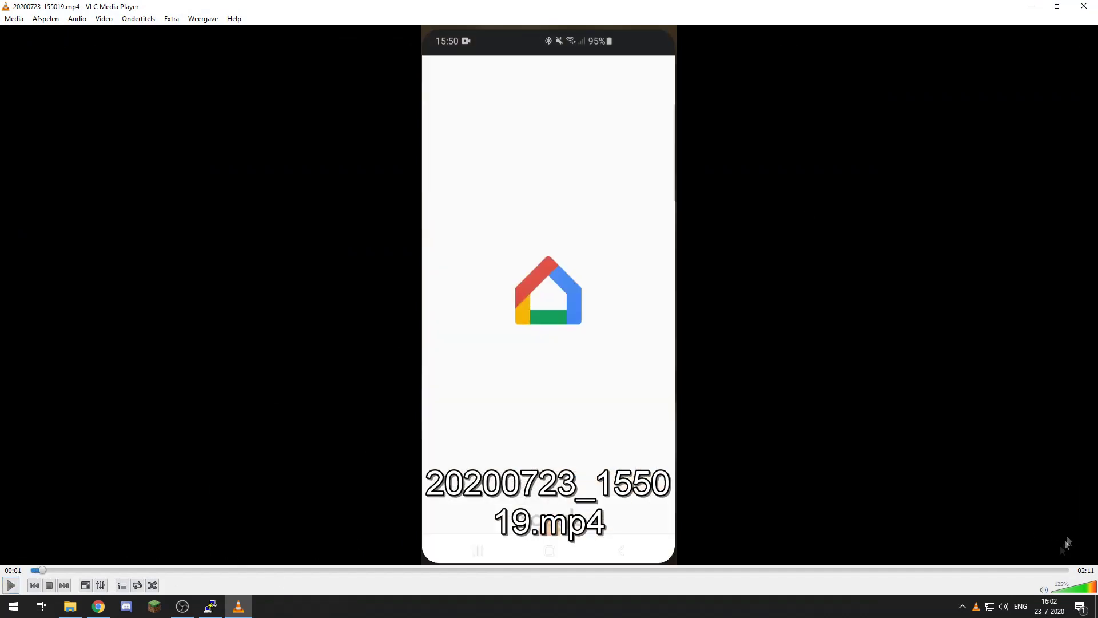
pyautogui.click(1056, 589)
pyautogui.click(90, 571)
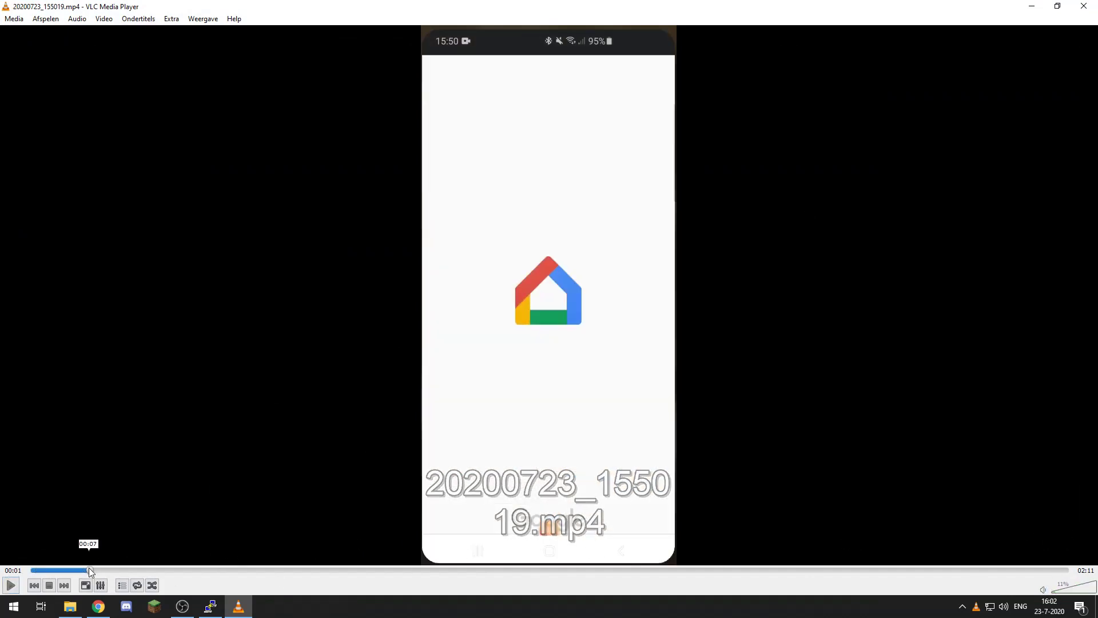
pyautogui.click(159, 570)
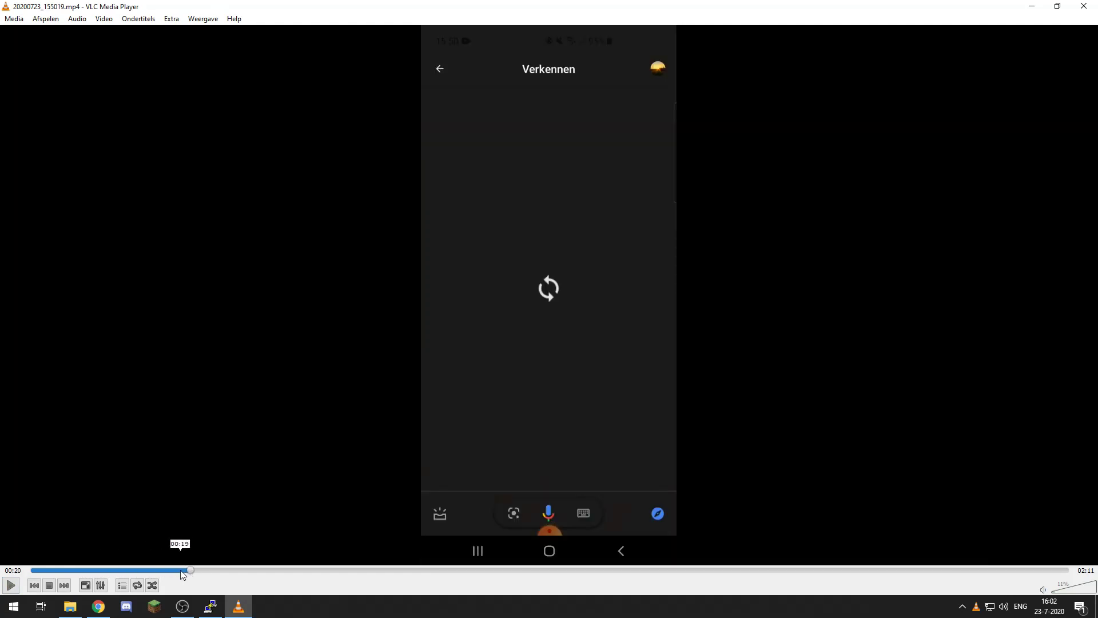
pyautogui.click(180, 570)
# - Seek through the Assistant menu and settings (00:24) to the 'Opdrachten bewerken' screen at 00:47
pyautogui.click(172, 570)
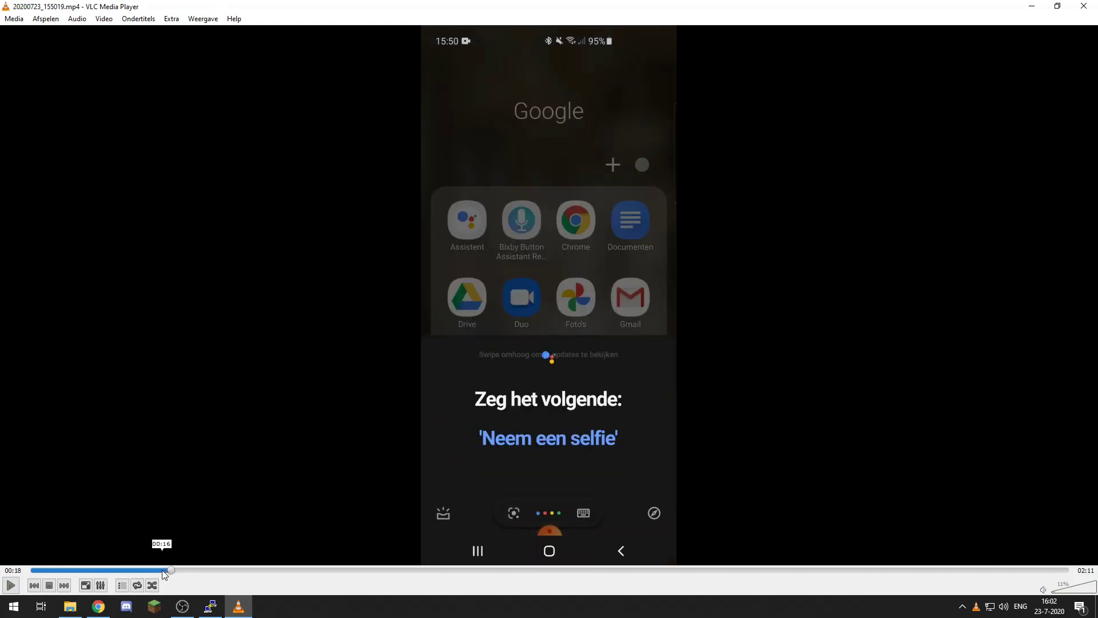
pyautogui.click(163, 570)
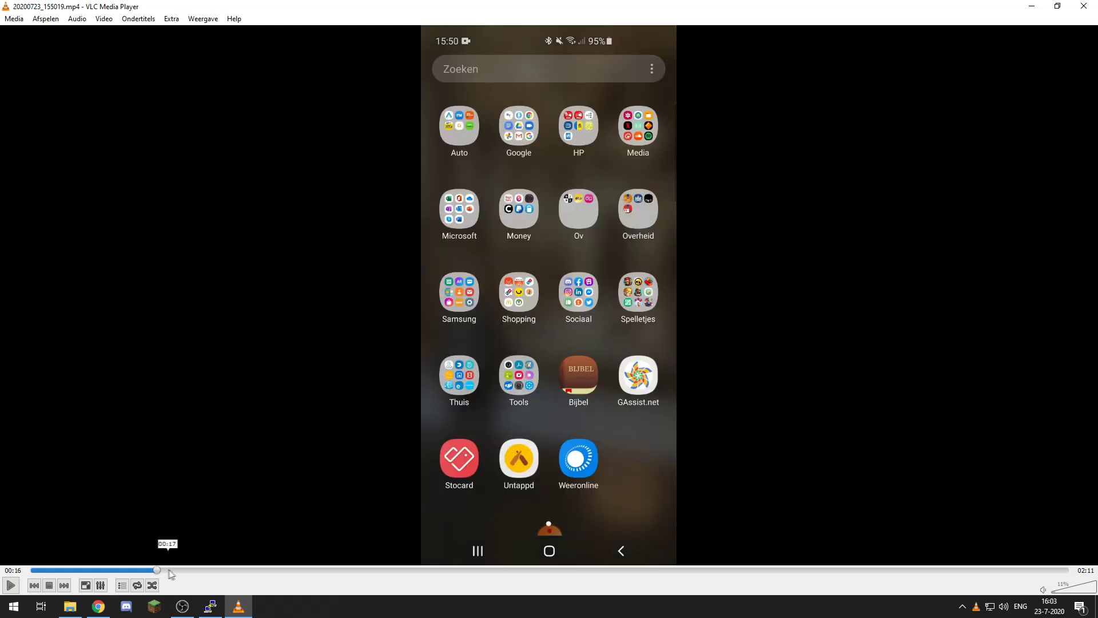
pyautogui.click(198, 570)
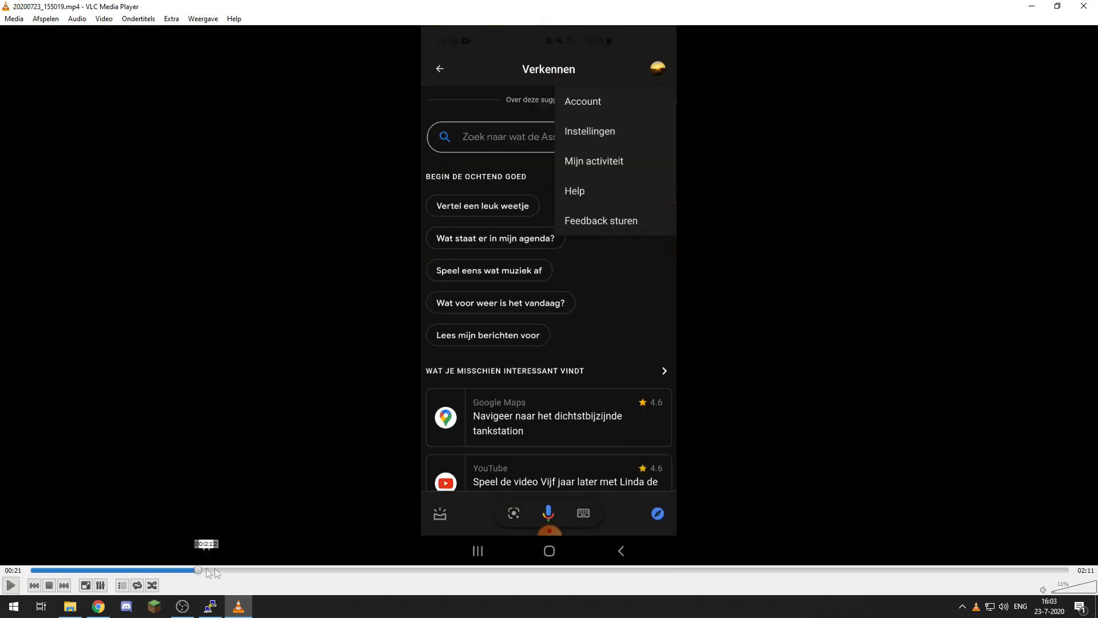
pyautogui.click(225, 571)
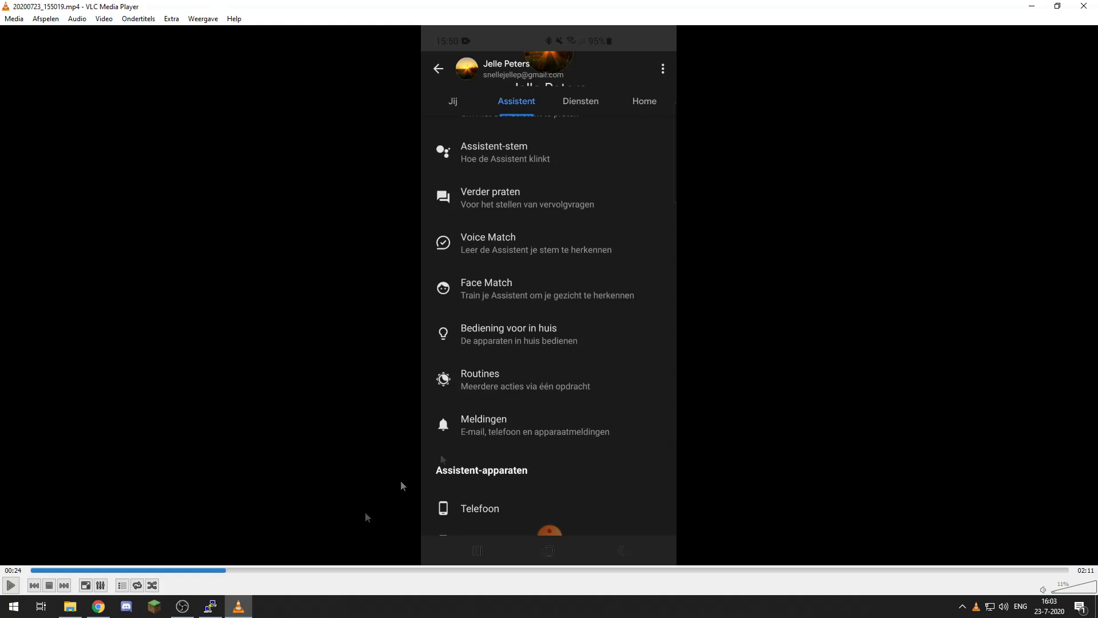
pyautogui.click(406, 569)
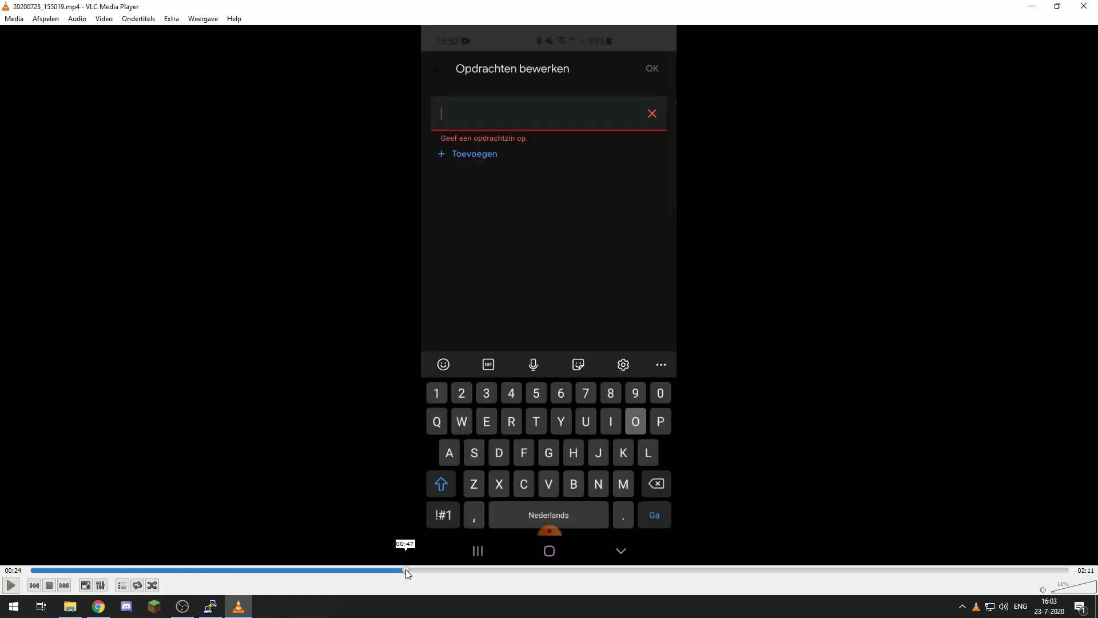
# - Scrub between 00:36 and 01:15 through the 'Open domoticz' routine setup and its light-settings action
pyautogui.click(479, 570)
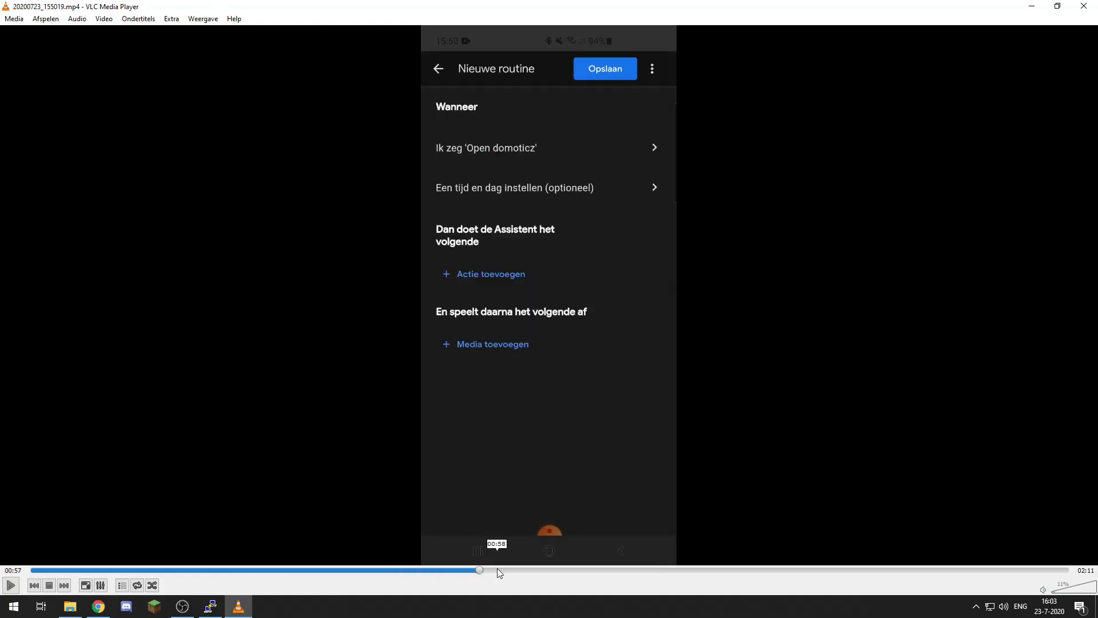
pyautogui.click(444, 570)
pyautogui.click(403, 570)
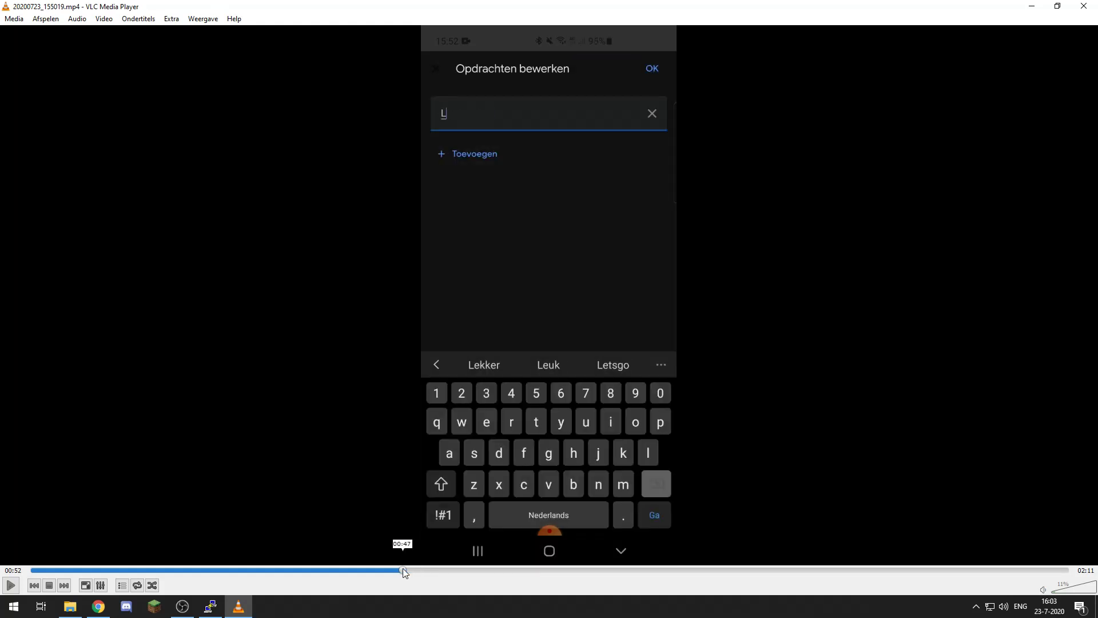
pyautogui.click(301, 569)
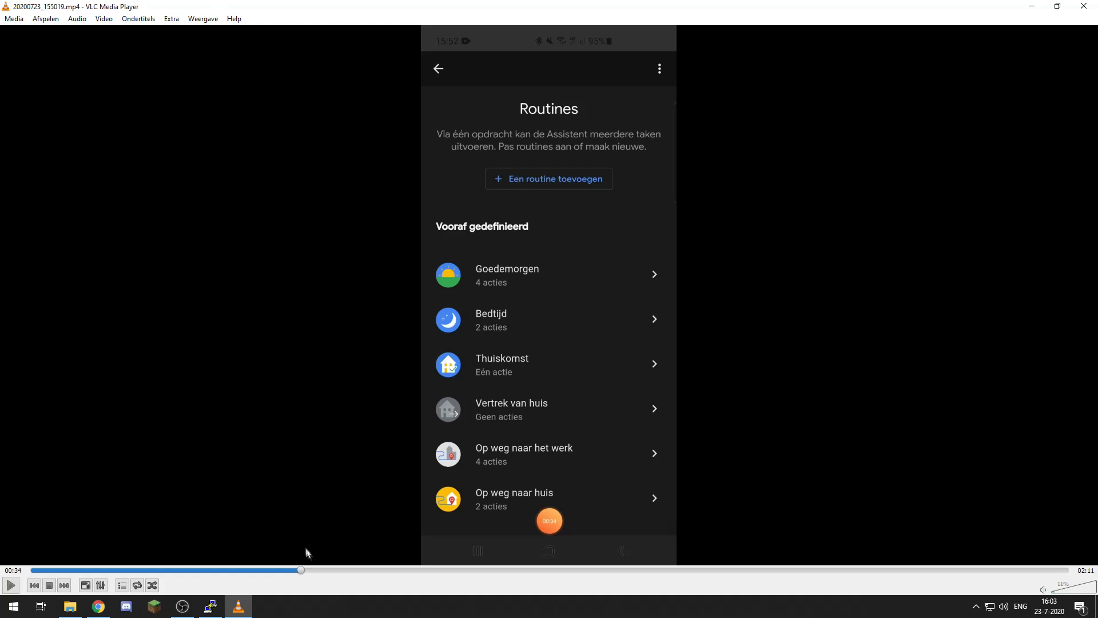
pyautogui.moveTo(323, 570); pyautogui.dragTo(418, 571)
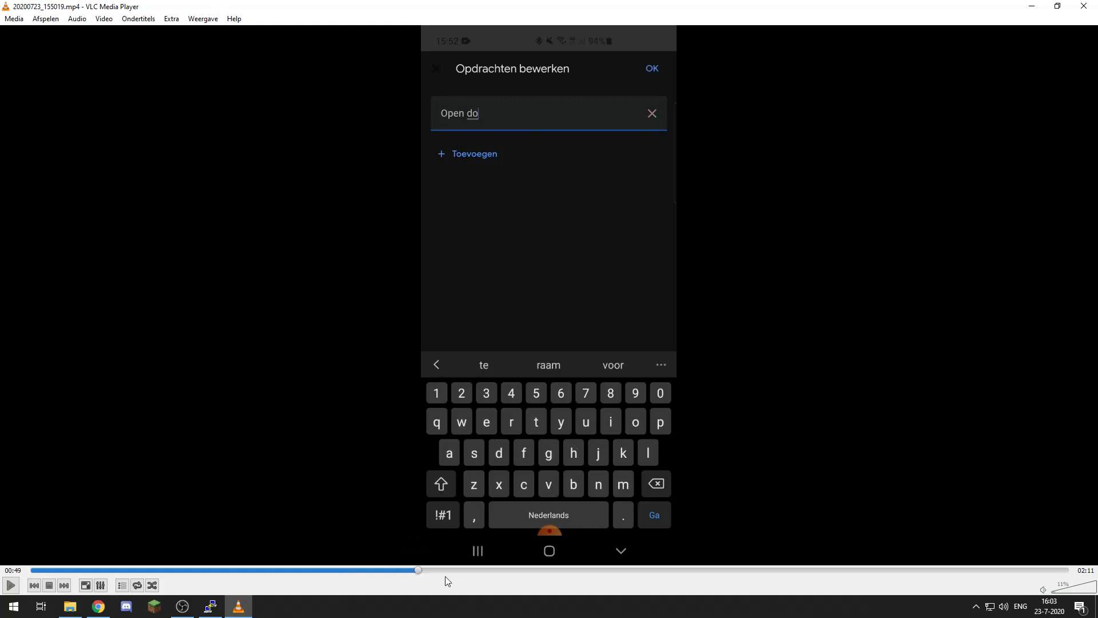
pyautogui.click(445, 573)
pyautogui.moveTo(467, 574); pyautogui.dragTo(520, 573)
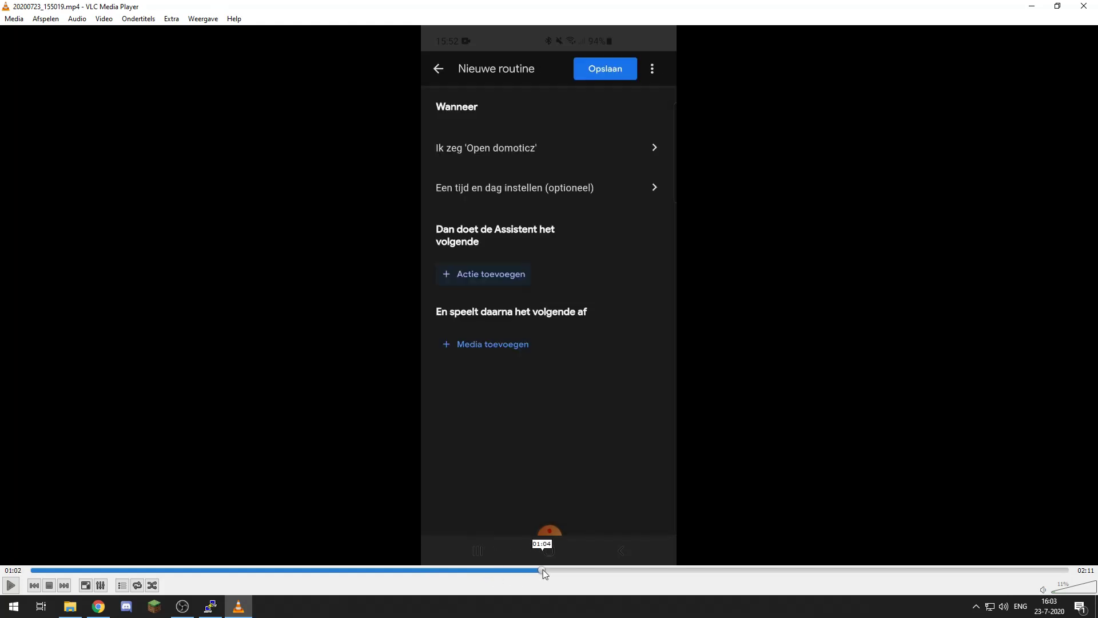
pyautogui.click(566, 571)
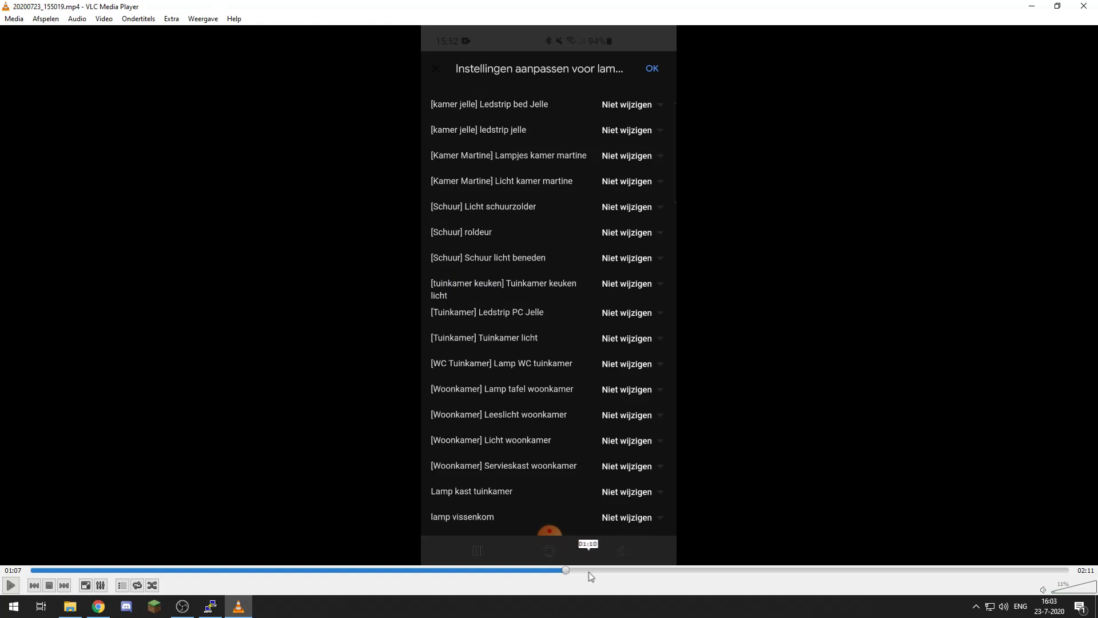
pyautogui.click(623, 572)
# - Scrub from 01:15 past setting 'start stop domo cast' to Inschakelen, to 'sluit domoticz' at 01:54
pyautogui.click(660, 572)
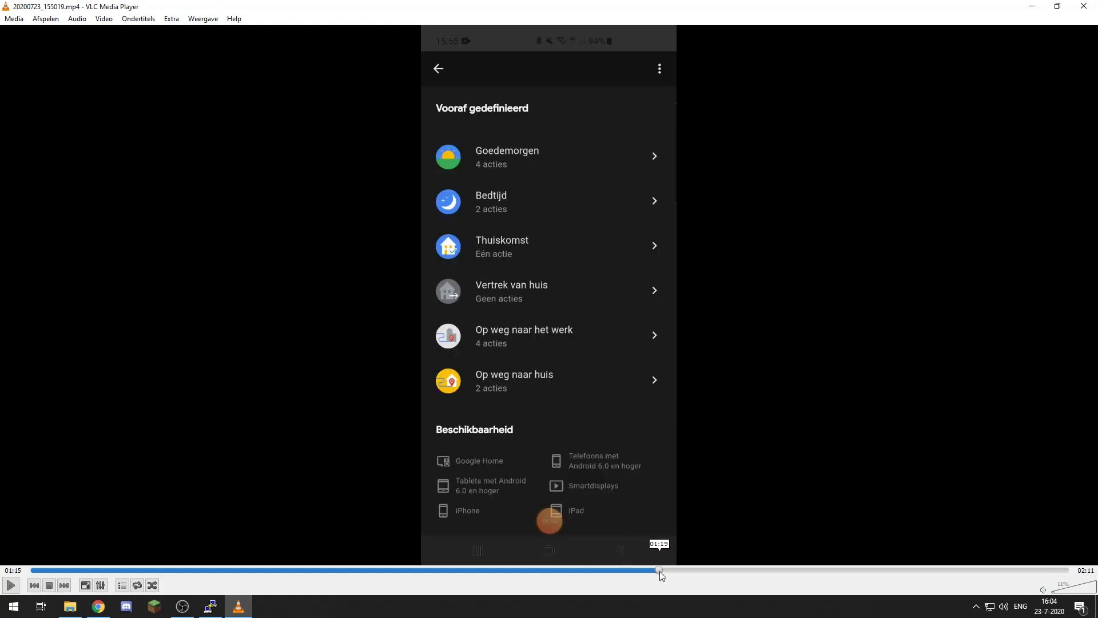
pyautogui.moveTo(660, 571); pyautogui.dragTo(747, 568)
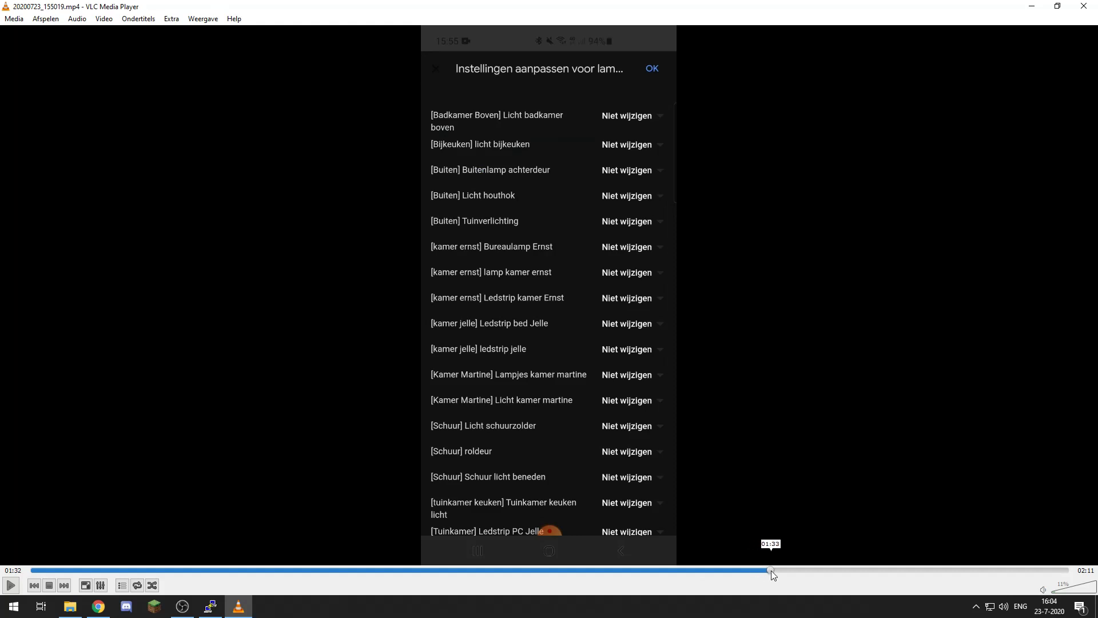
pyautogui.click(771, 571)
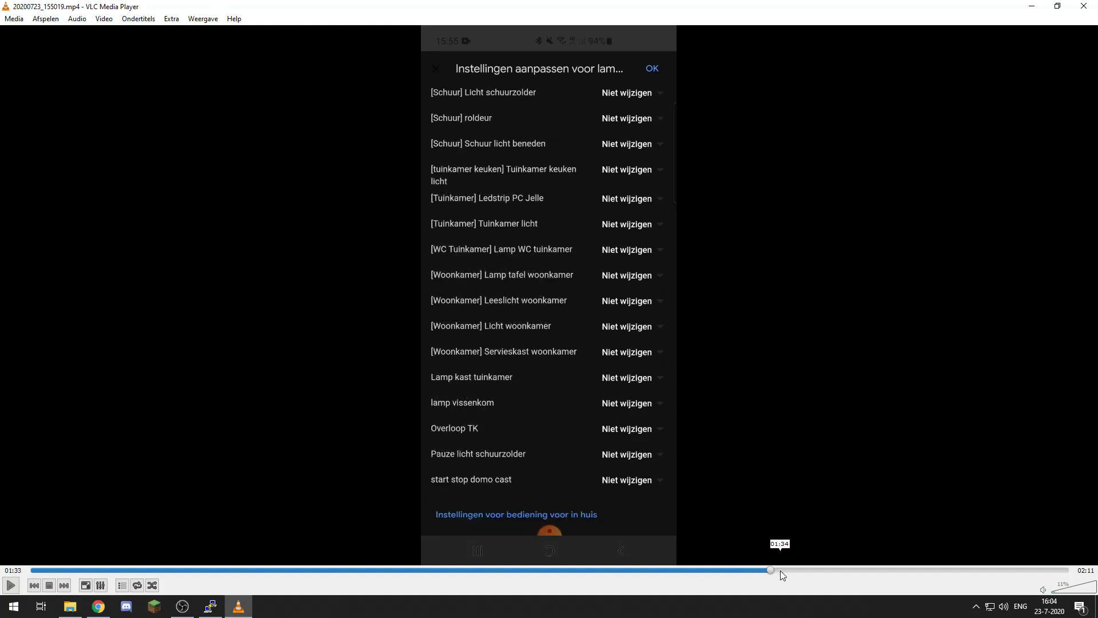
pyautogui.click(781, 571)
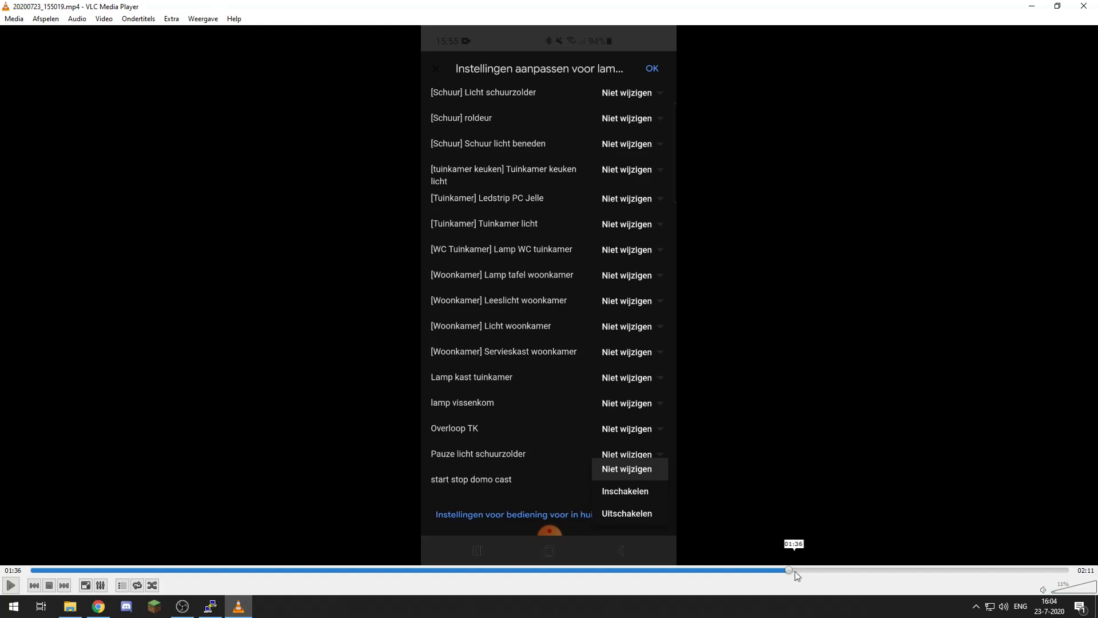
pyautogui.moveTo(804, 570); pyautogui.dragTo(819, 571)
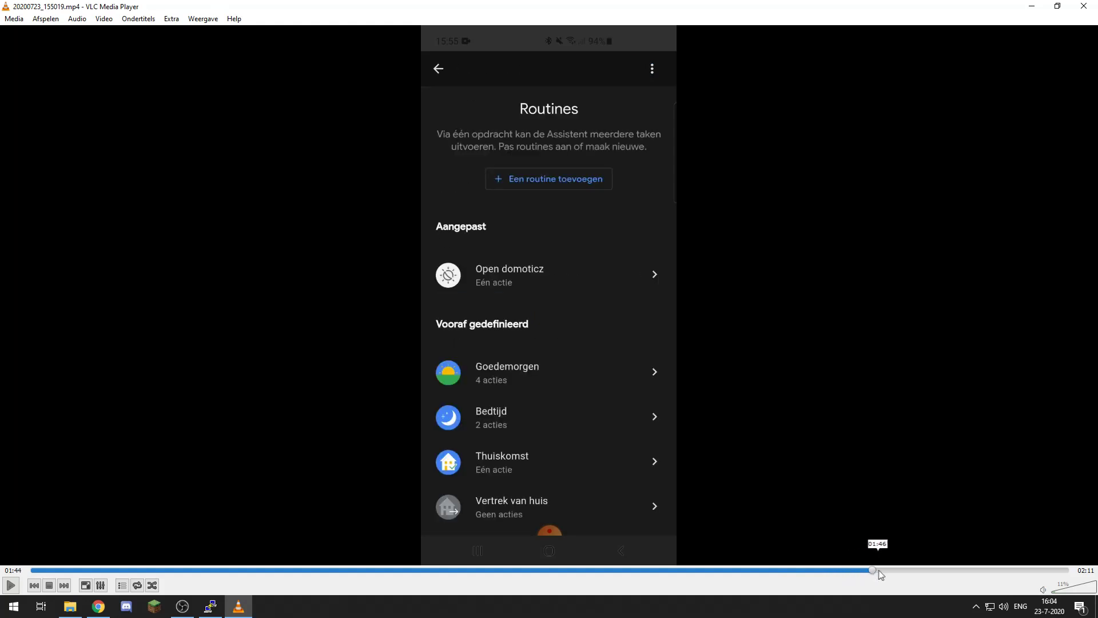
pyautogui.moveTo(879, 571); pyautogui.dragTo(934, 570)
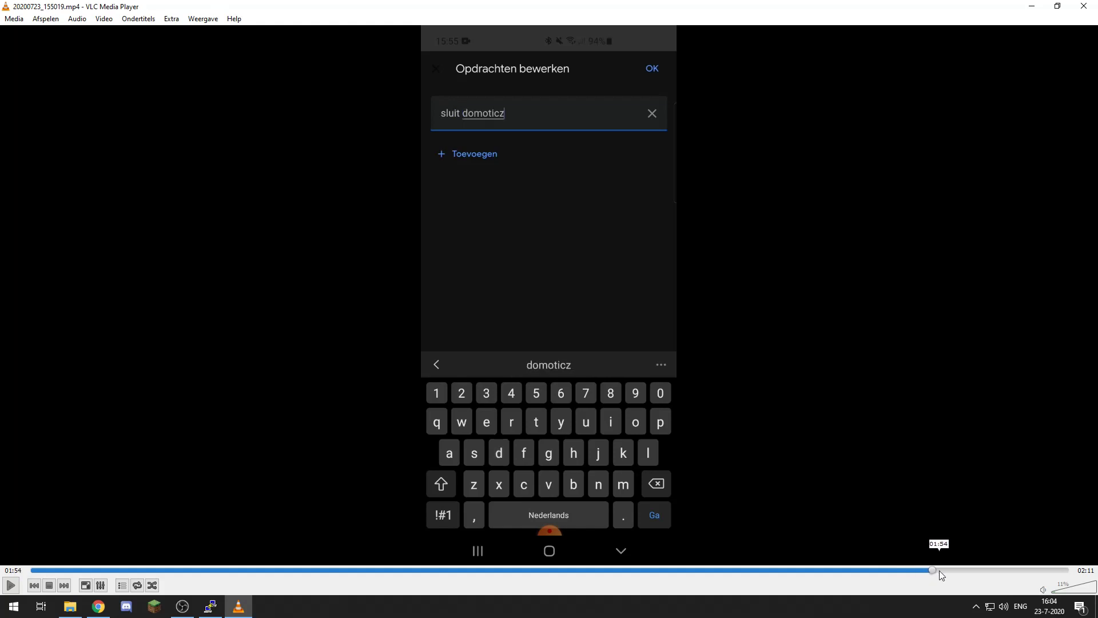
# - Advance to 02:06, where the lights-settings action is ticked for the 'sluit domoticz' routine
pyautogui.moveTo(959, 572); pyautogui.dragTo(1029, 572)
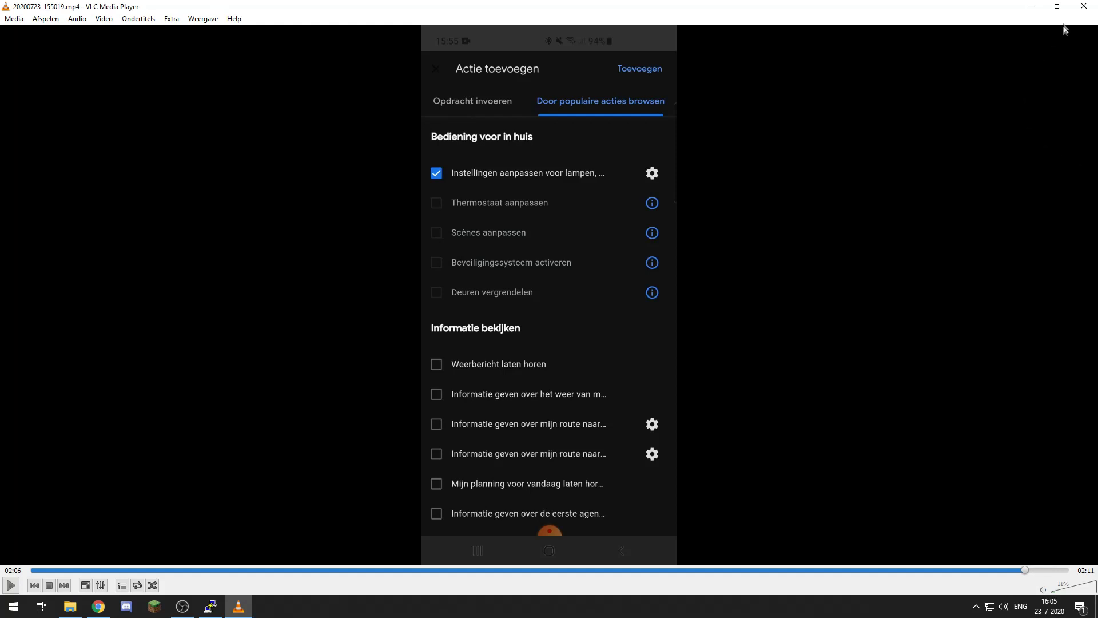
# - Close the VLC phone recording and show the catt GitHub tab, scrolled up to its file list
pyautogui.click(1083, 5)
pyautogui.click(23, 237)
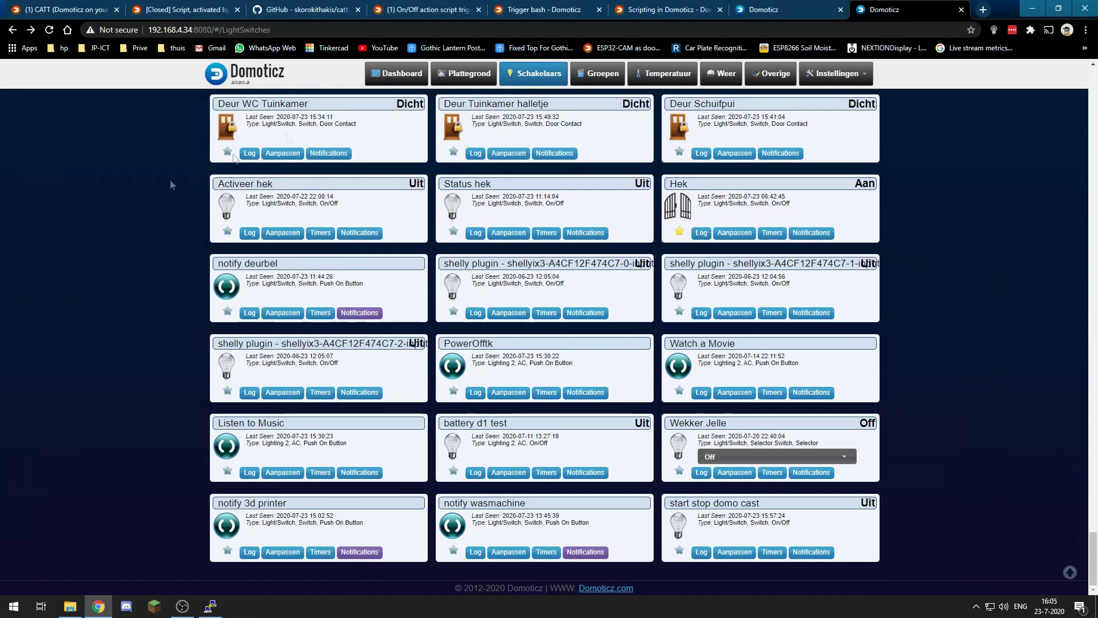
pyautogui.click(303, 10)
pyautogui.scroll(-7, 372, 463)
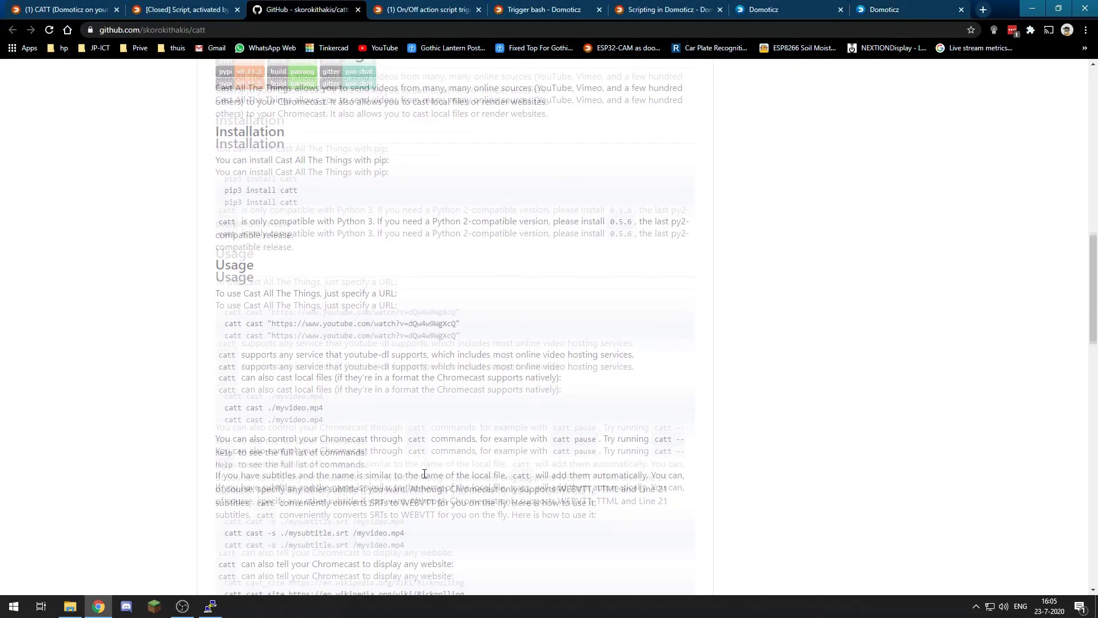
pyautogui.scroll(2, 424, 477)
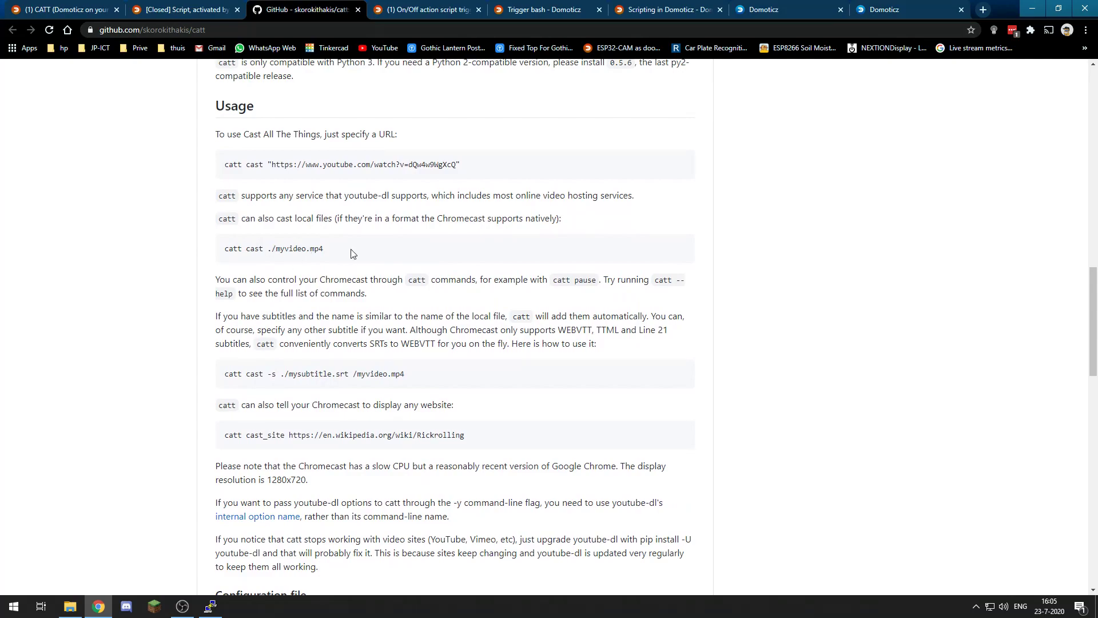
pyautogui.scroll(2, 351, 252)
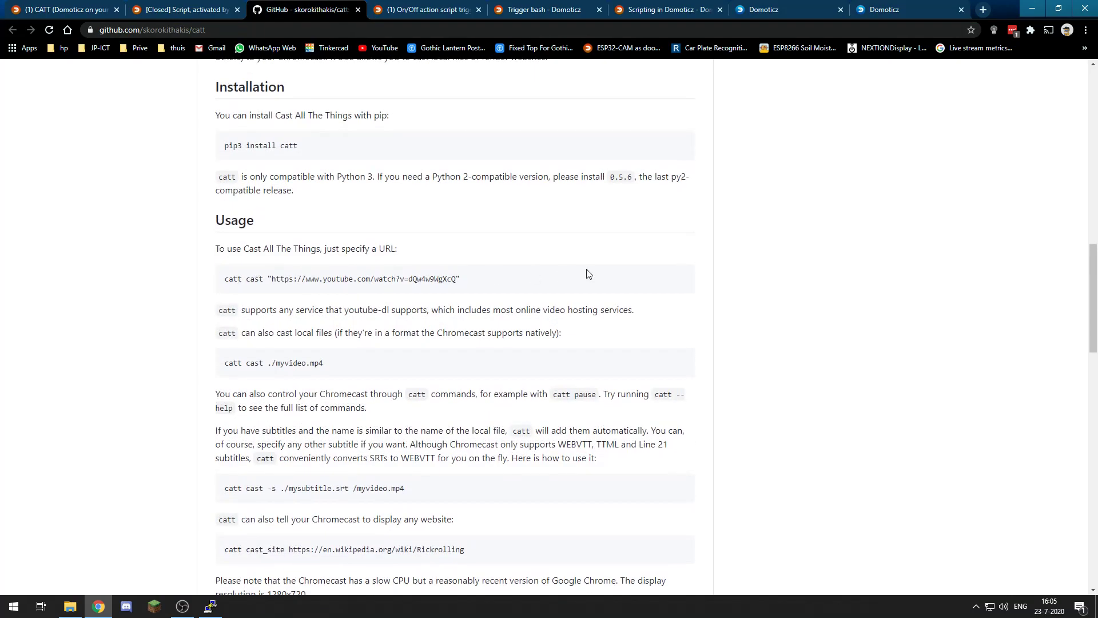
pyautogui.scroll(3, 514, 297)
pyautogui.scroll(-1, 515, 297)
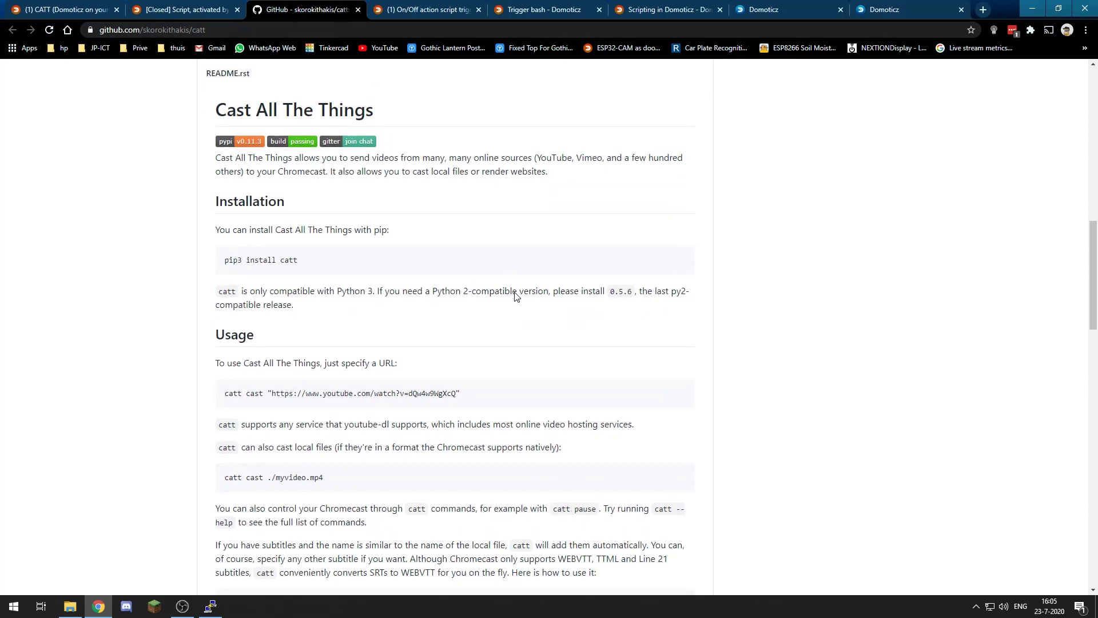
pyautogui.scroll(4, 514, 297)
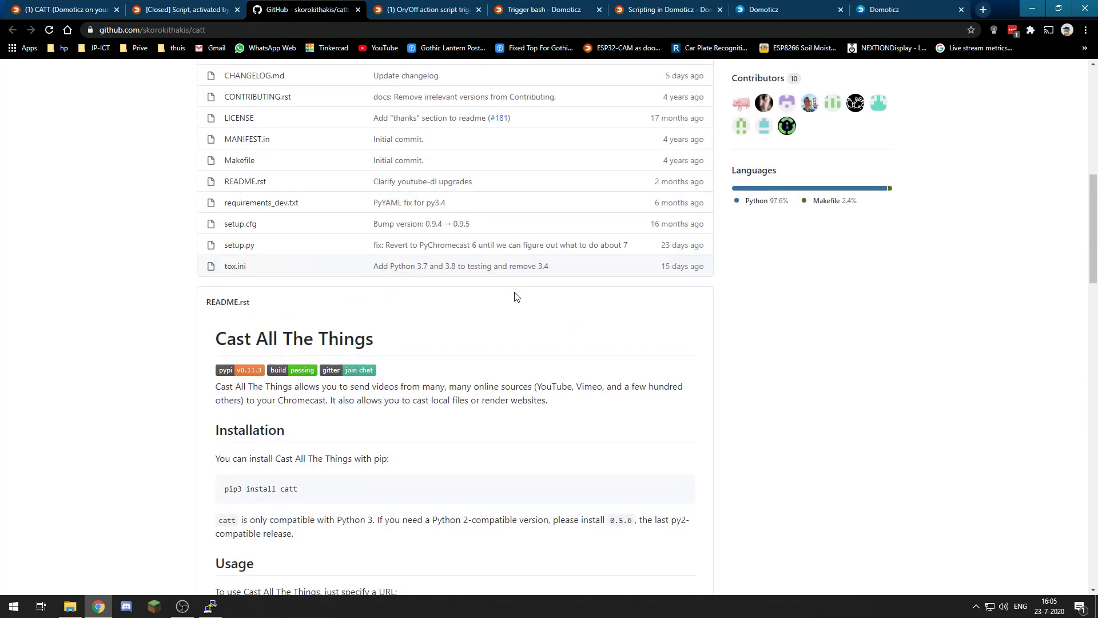